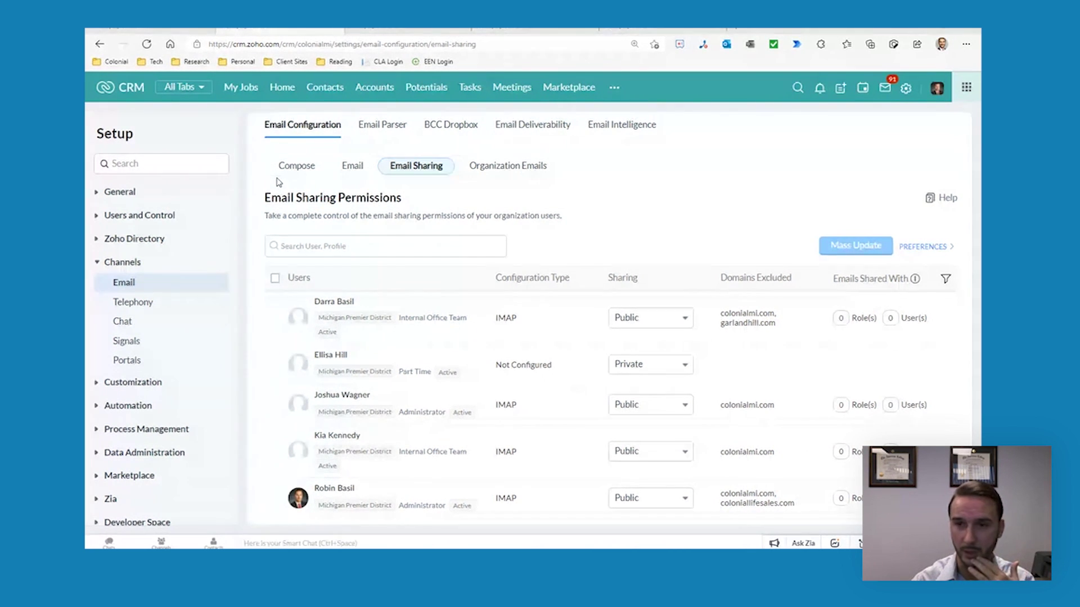
Open the email Compose settings and review the default From address and signature section
left_click(285, 166)
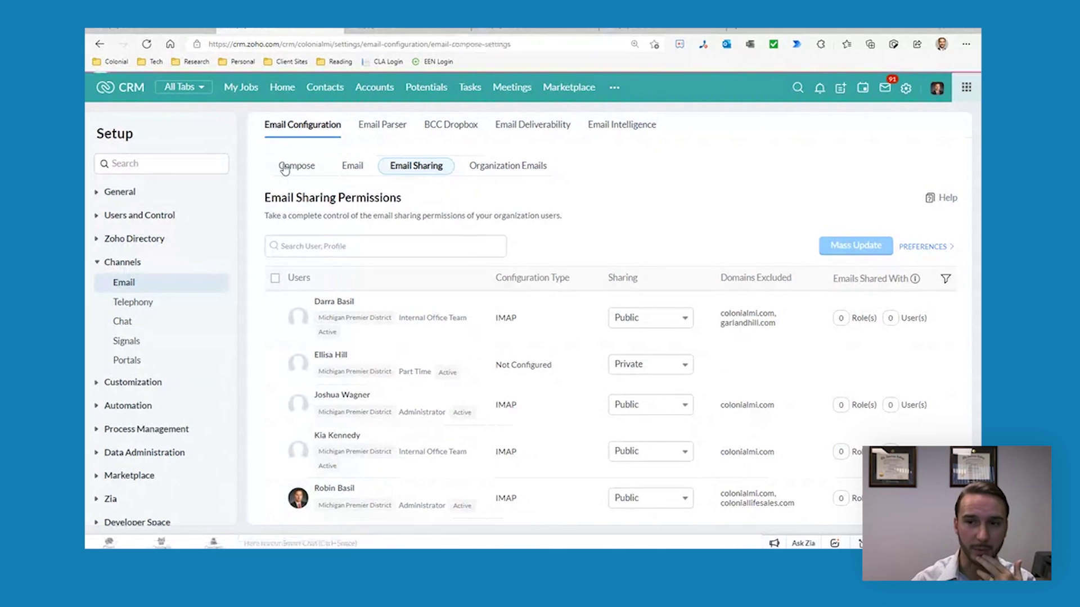
scroll(422, 324, "down", 3)
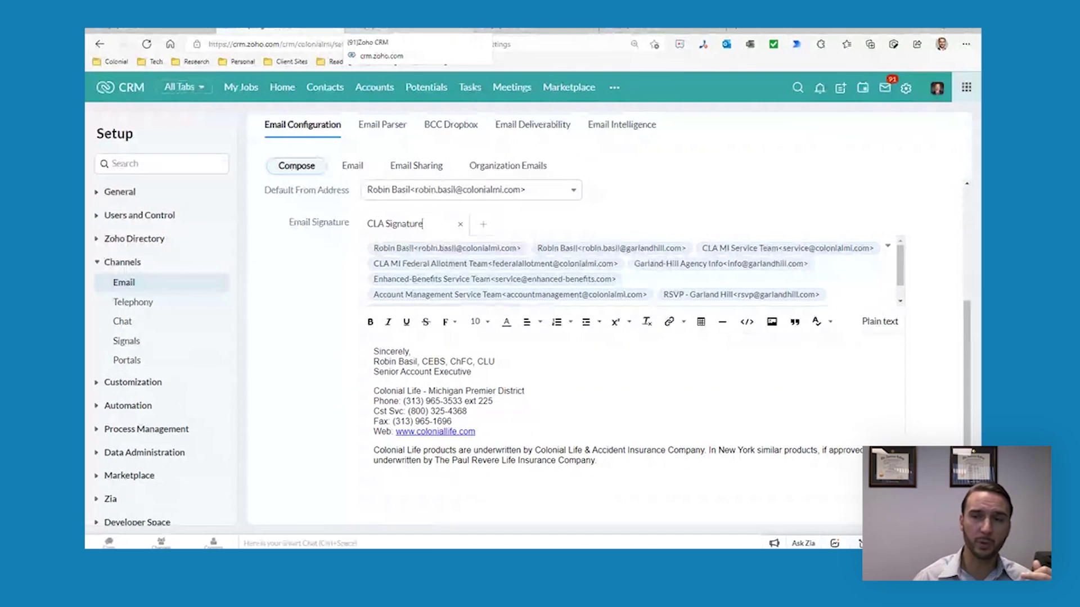
Switch to the AFGE - Electronic FADA - POS - Add workflow rule and review its trigger and conditions, including the Card Type criterion
left_click(408, 28)
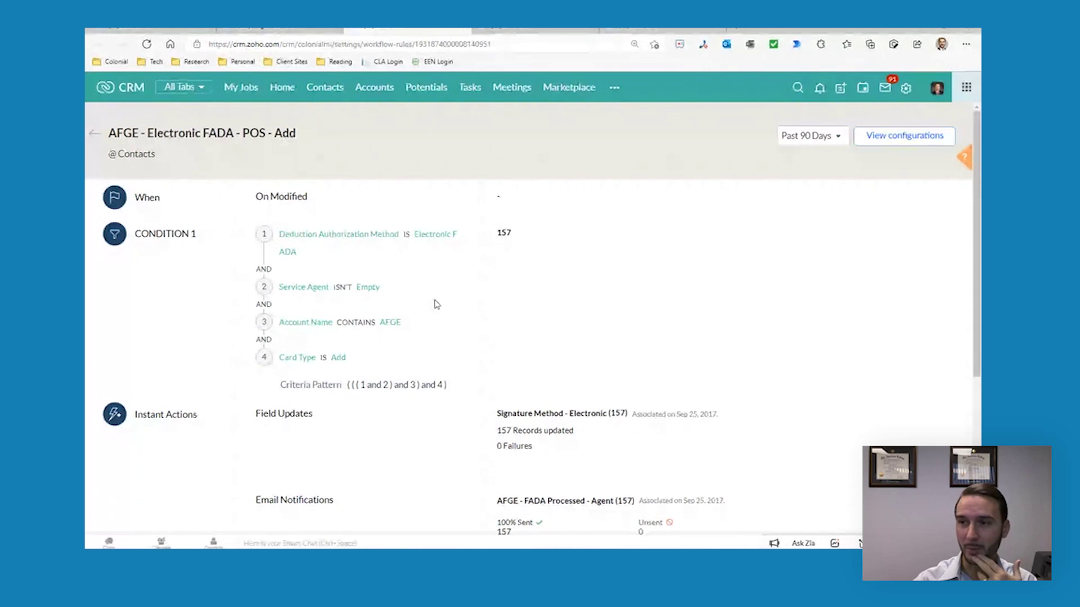
scroll(366, 337, "down", 1)
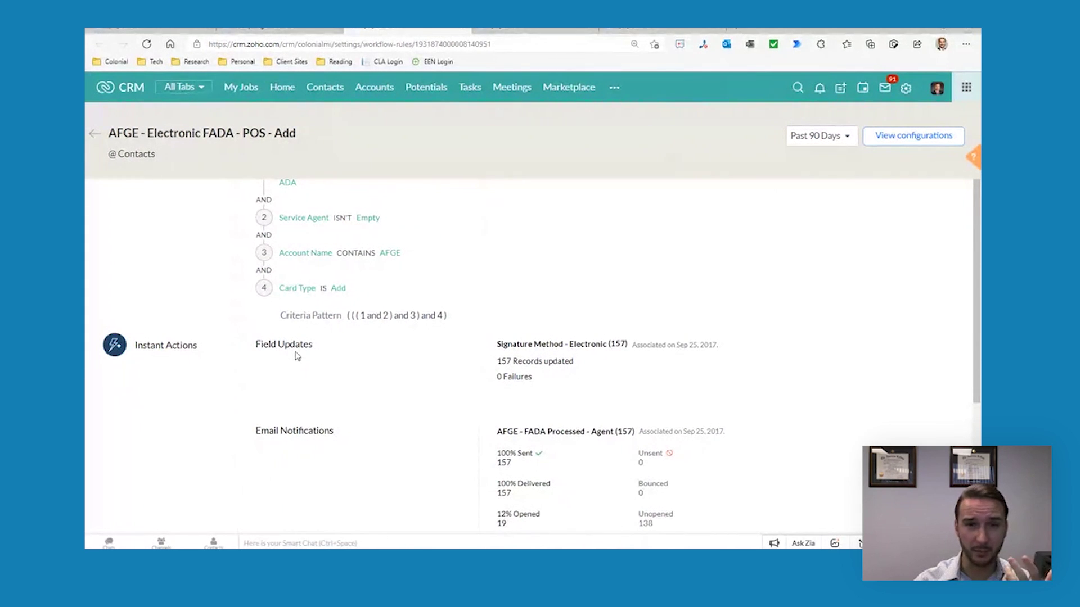
scroll(284, 296, "up", 1)
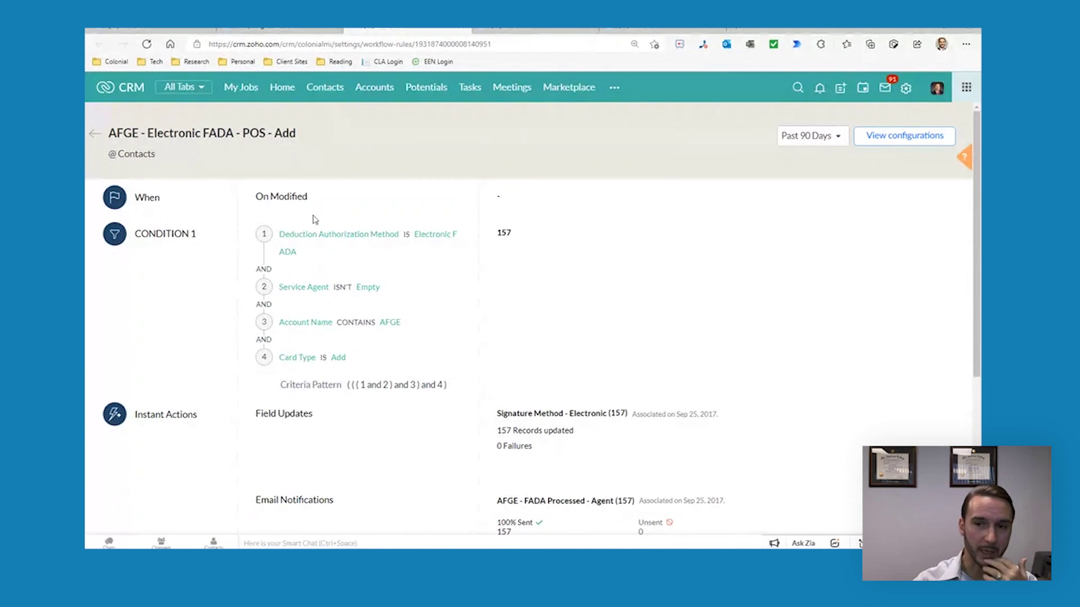
left_click_drag(280, 357, 347, 359)
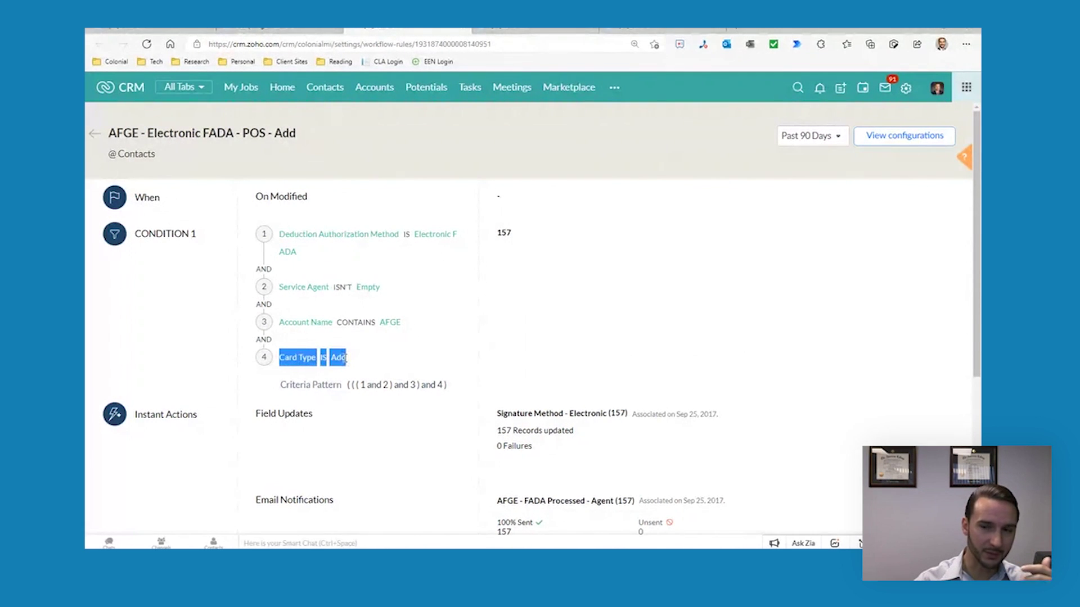
left_click(350, 364)
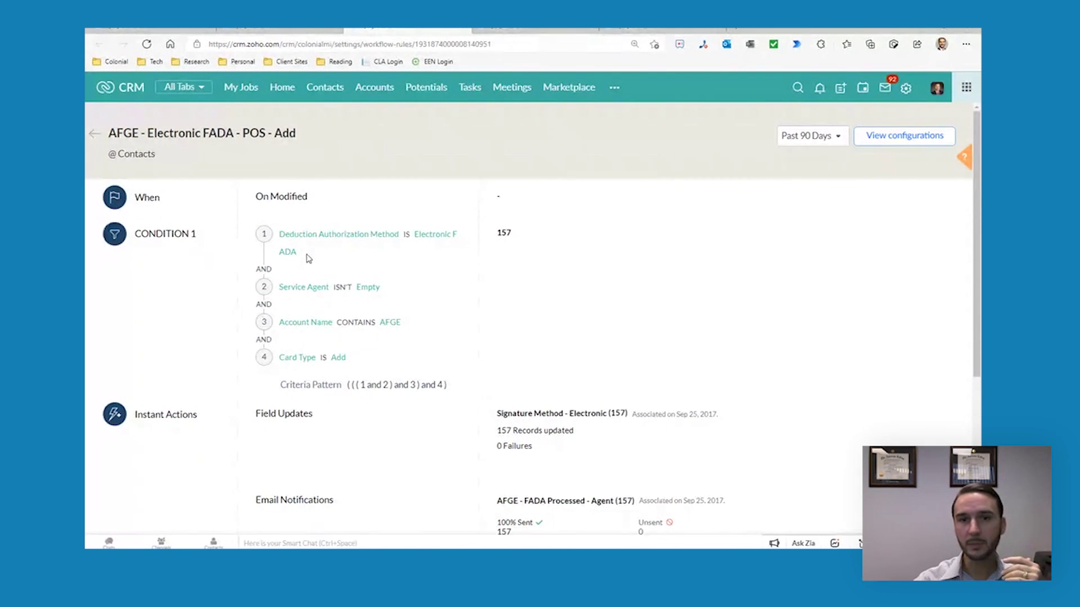
Review the rule's instant action statistics for the field update, the agent and client email notifications, and the function
scroll(310, 309, "down", 3)
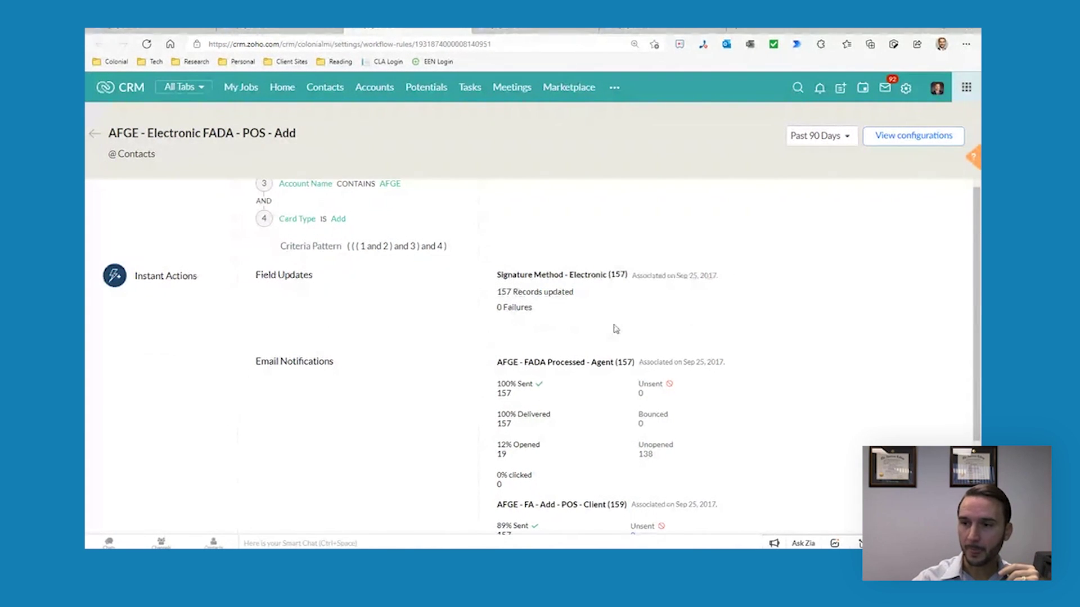
scroll(631, 329, "down", 2)
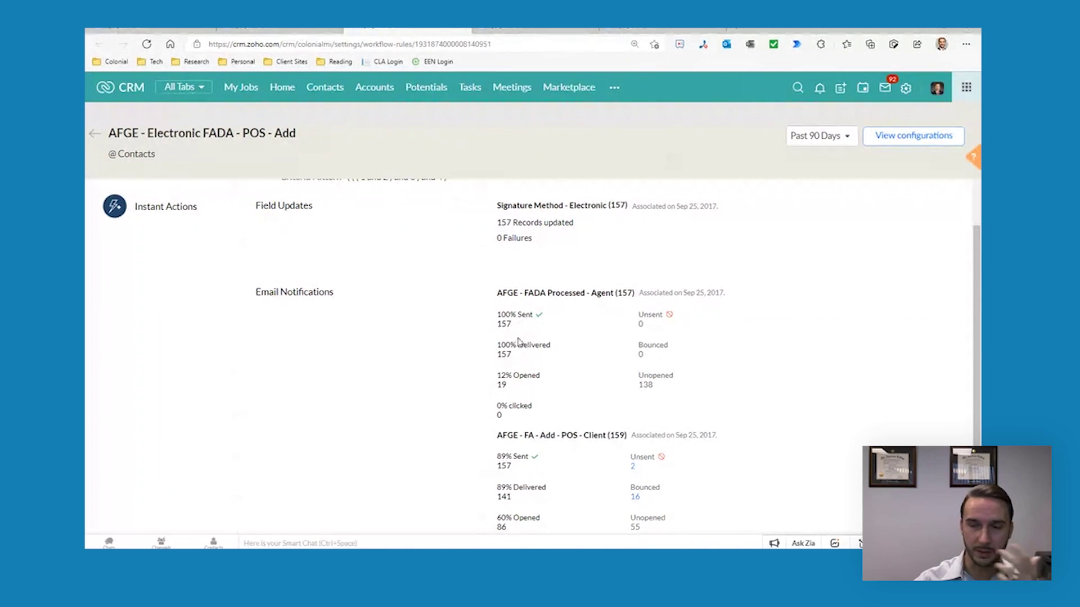
left_click_drag(591, 293, 630, 293)
left_click(583, 325)
scroll(583, 325, "down", 1)
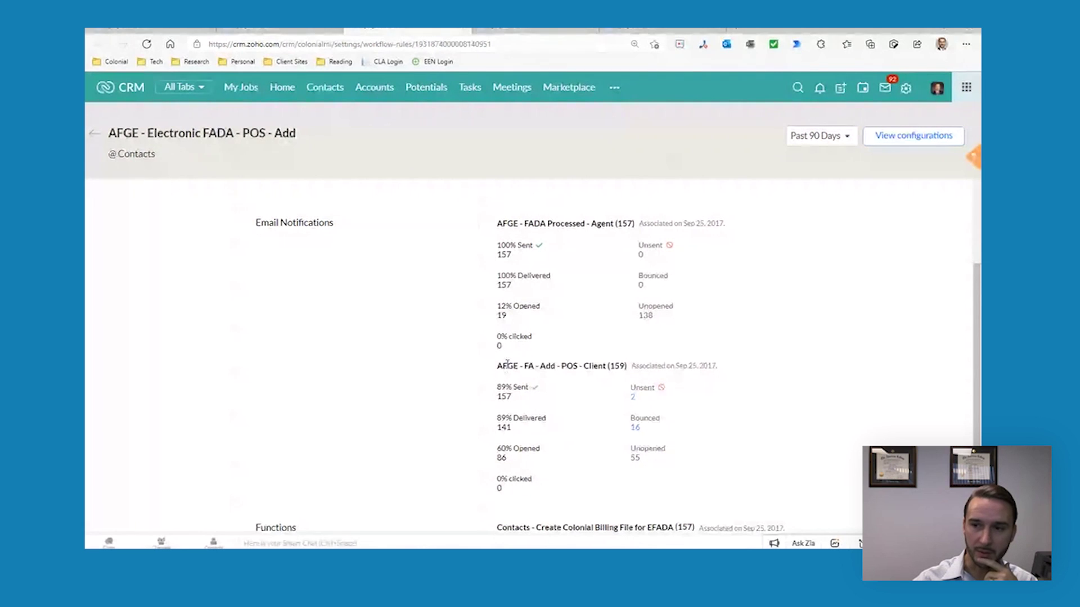
left_click_drag(507, 366, 593, 364)
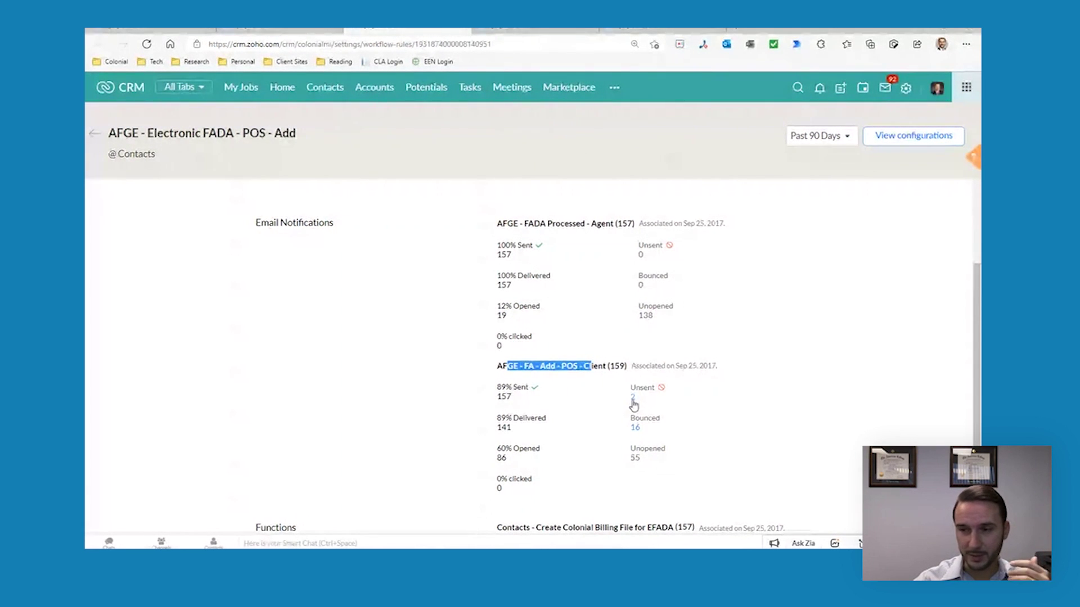
scroll(549, 391, "down", 1)
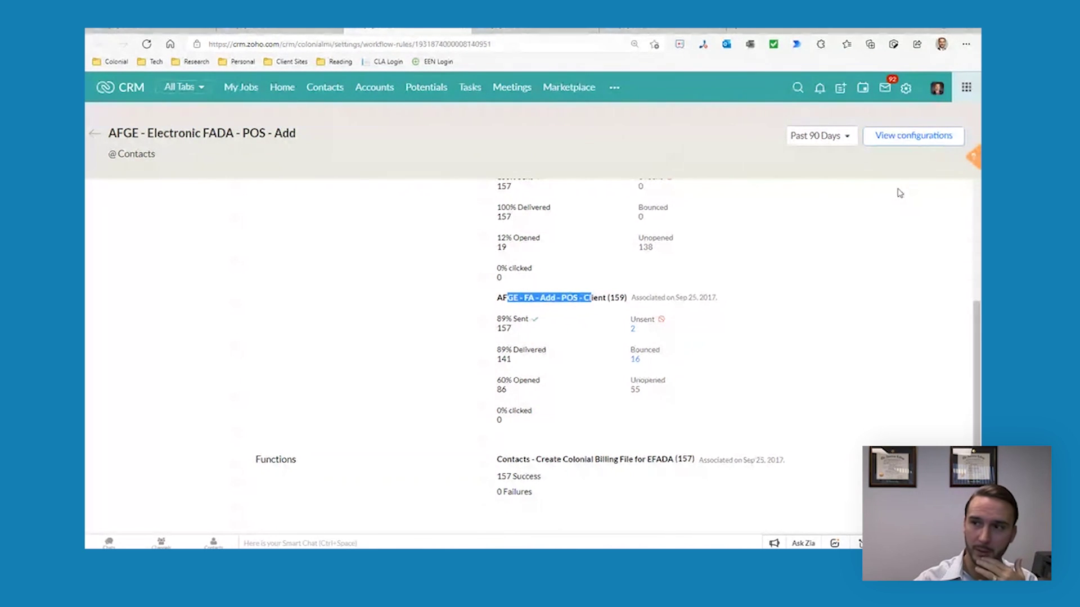
Open the locked rule's configuration for editing, inspect the Signature Method - Electronic field update, and close it without saving
left_click(912, 139)
left_click(594, 236)
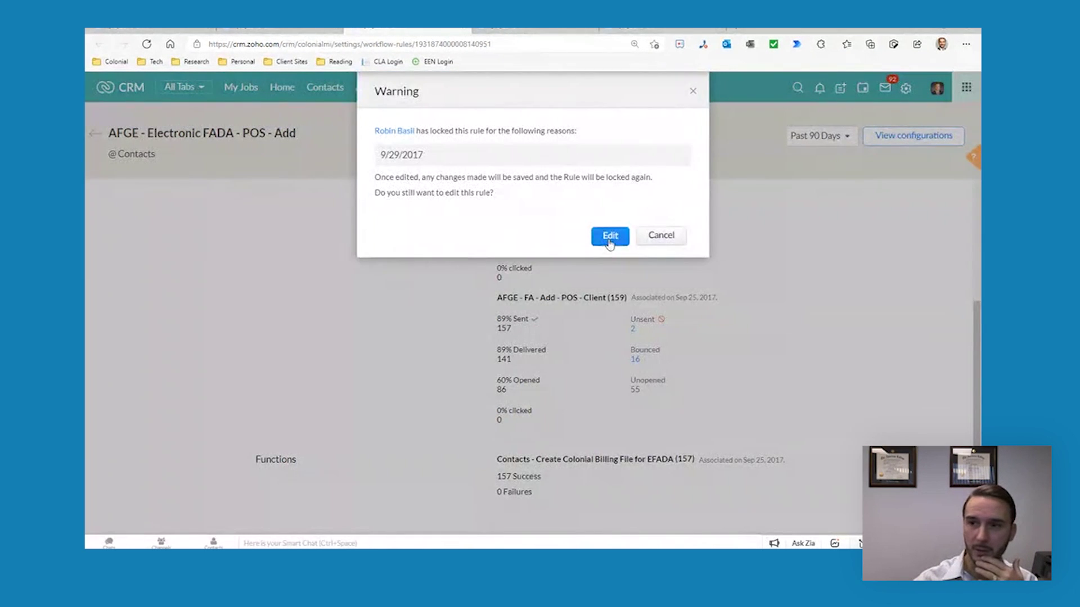
scroll(276, 298, "down", 4)
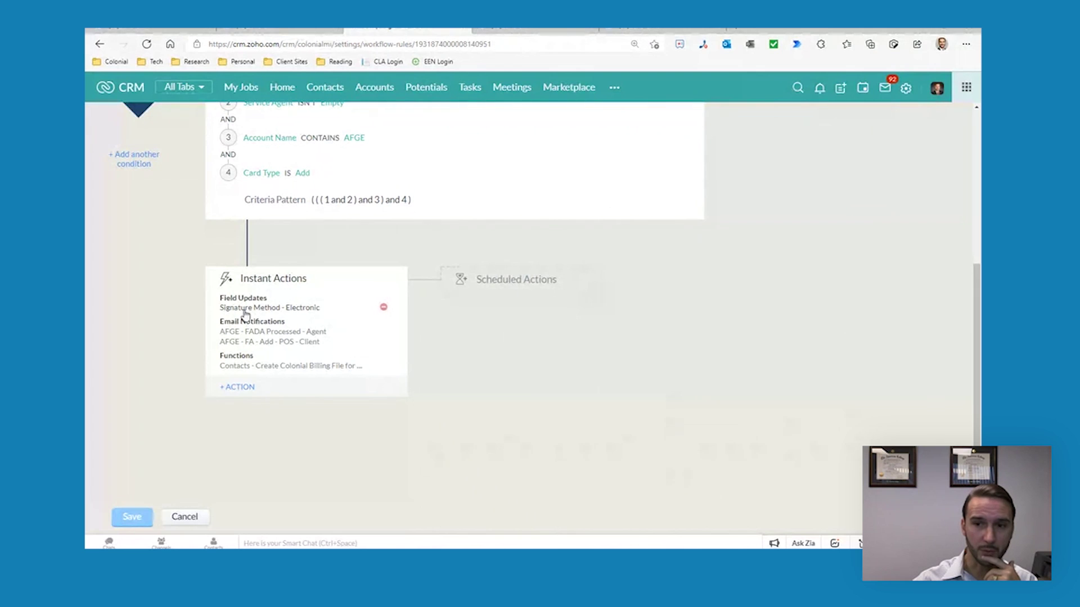
left_click(245, 311)
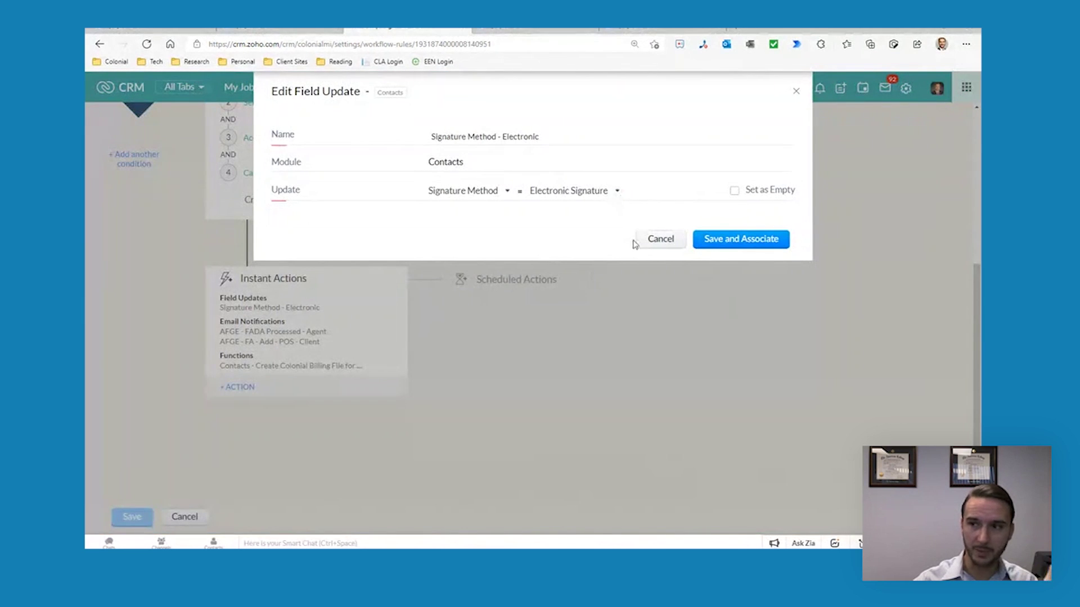
left_click(656, 243)
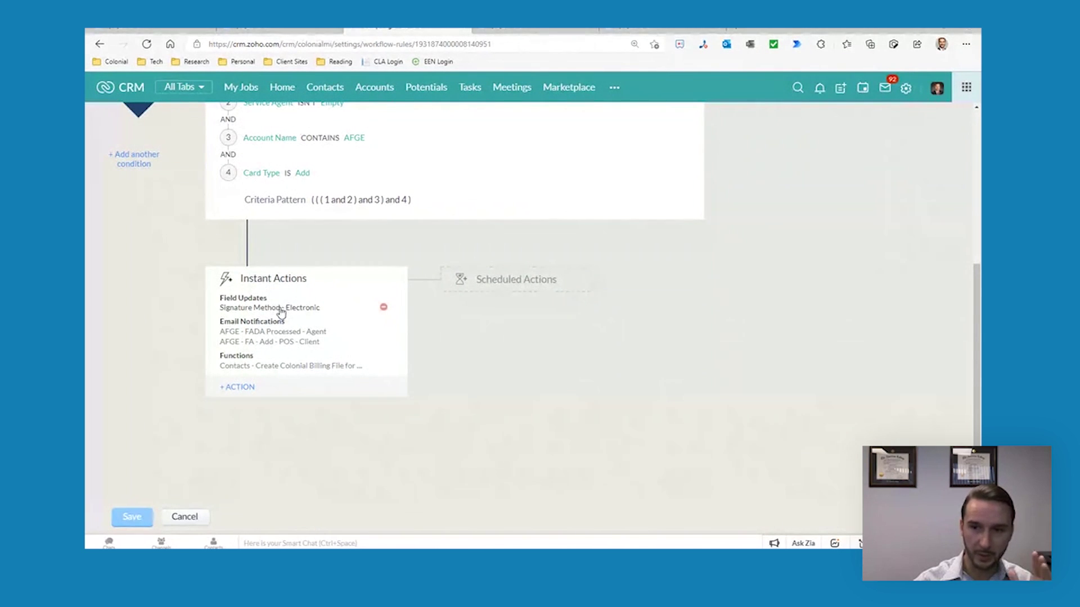
Open the AFGE - FADA Processed - Agent email notification and examine the available From and Reply To addresses
left_click(237, 332)
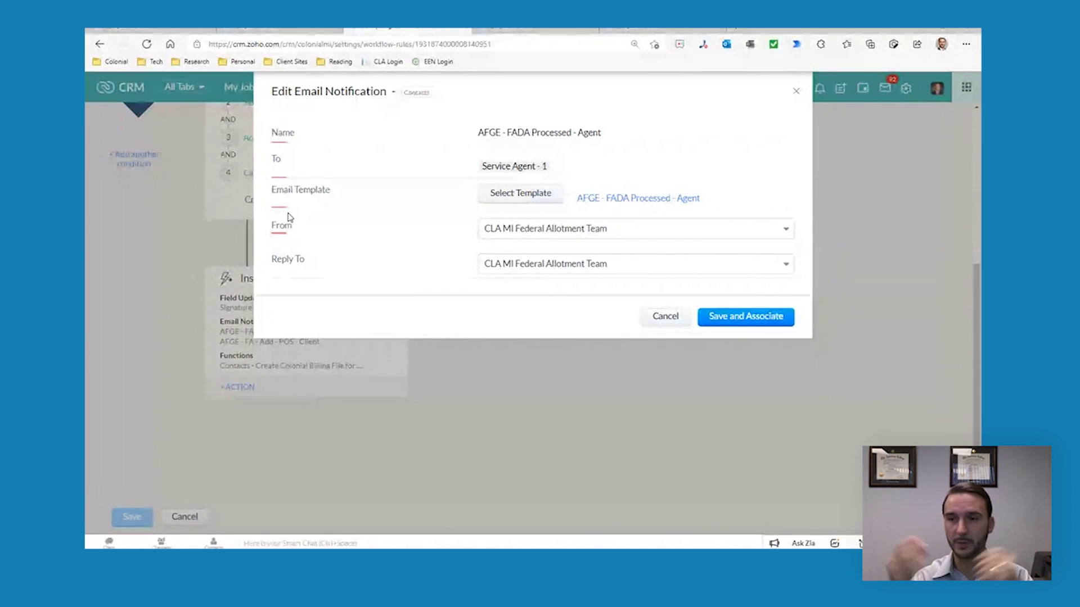
left_click(587, 227)
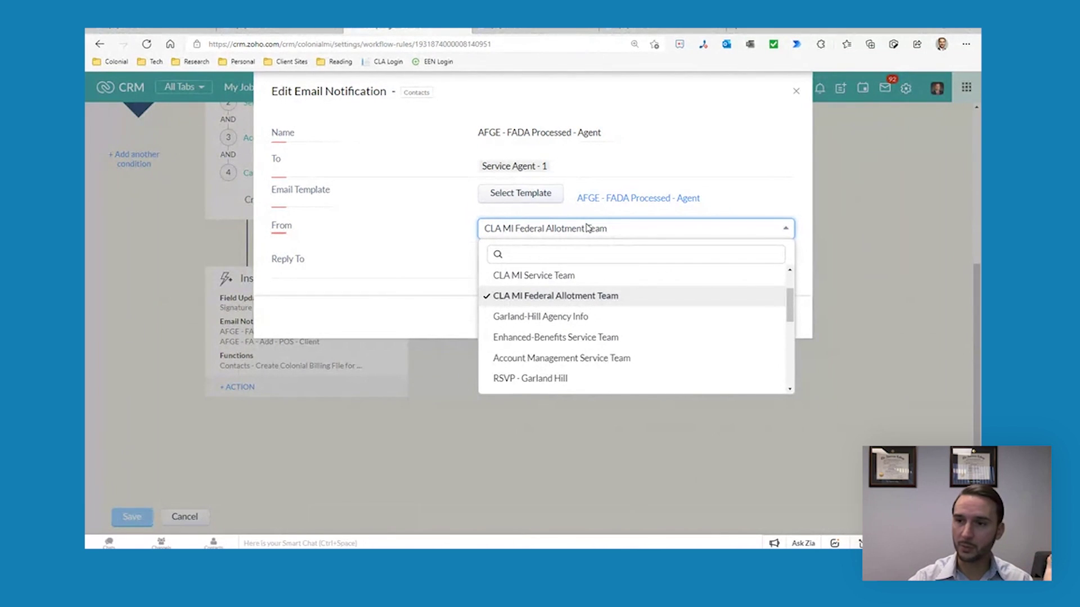
left_click(587, 228)
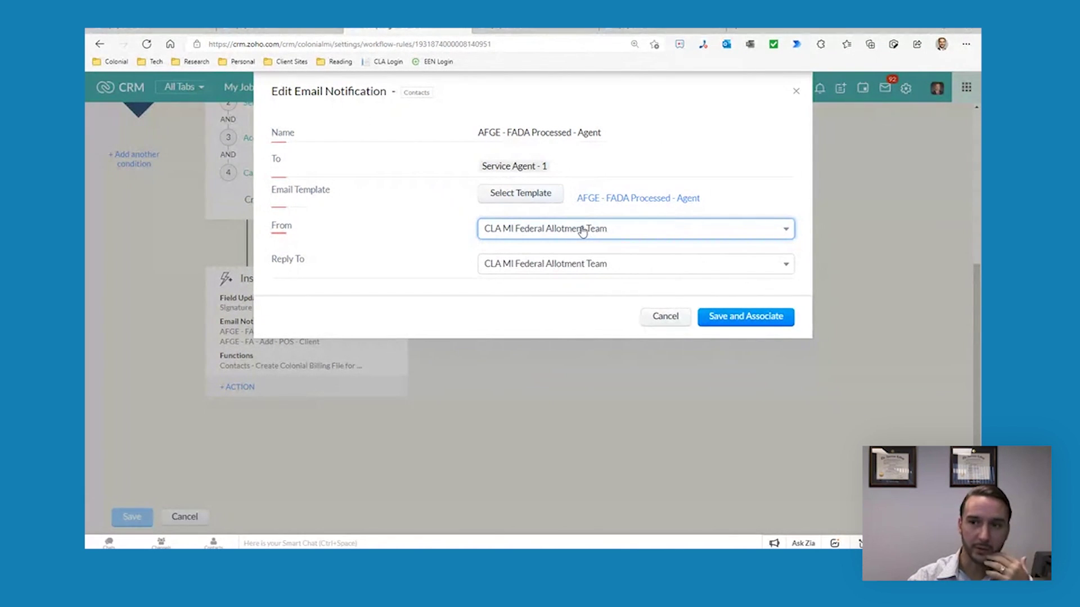
left_click(563, 265)
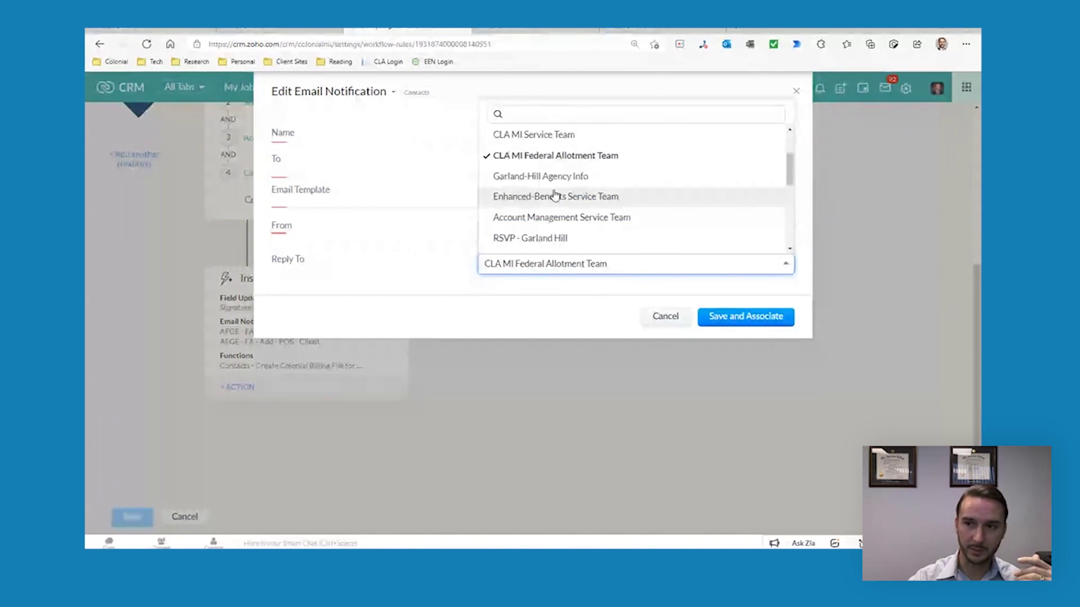
scroll(554, 196, "down", 3)
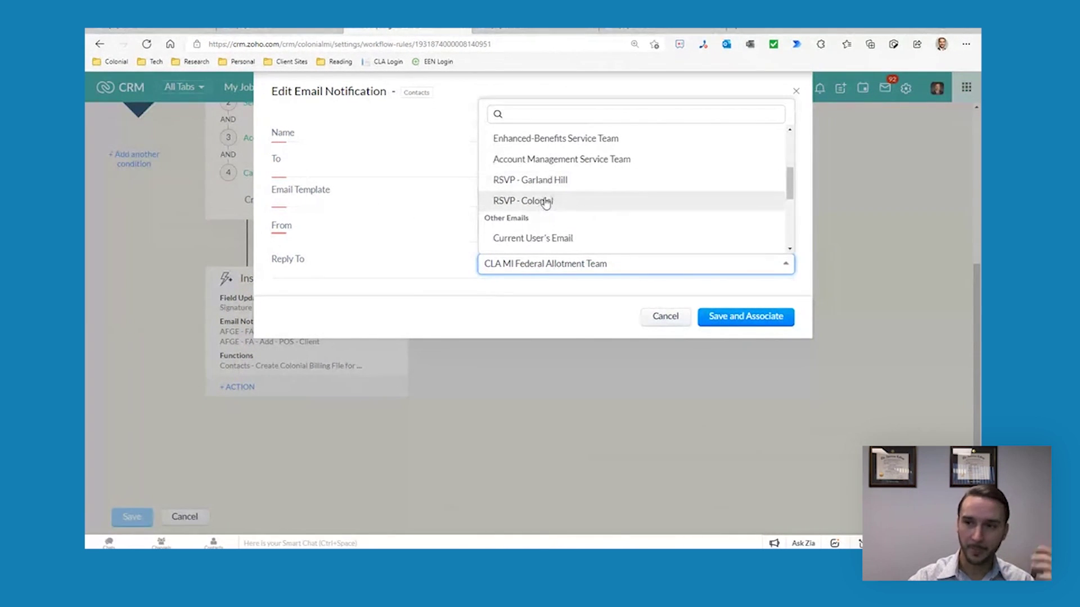
scroll(543, 208, "down", 4)
scroll(537, 223, "up", 7)
left_click(561, 323)
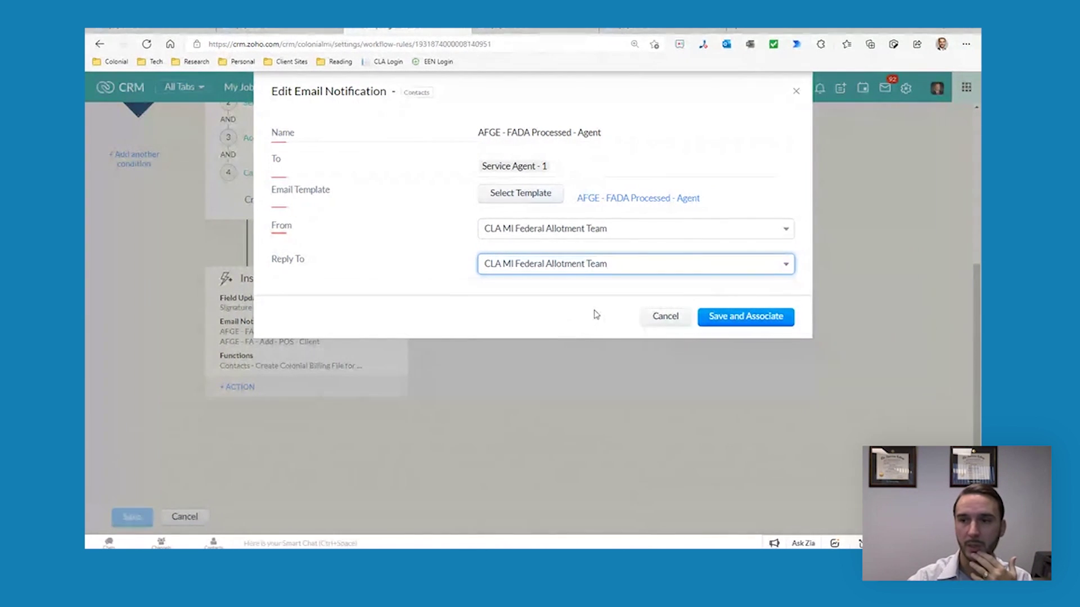
Preview the agent notification's email template, read its merge fields and signature, and close the notification without saving
left_click(620, 201)
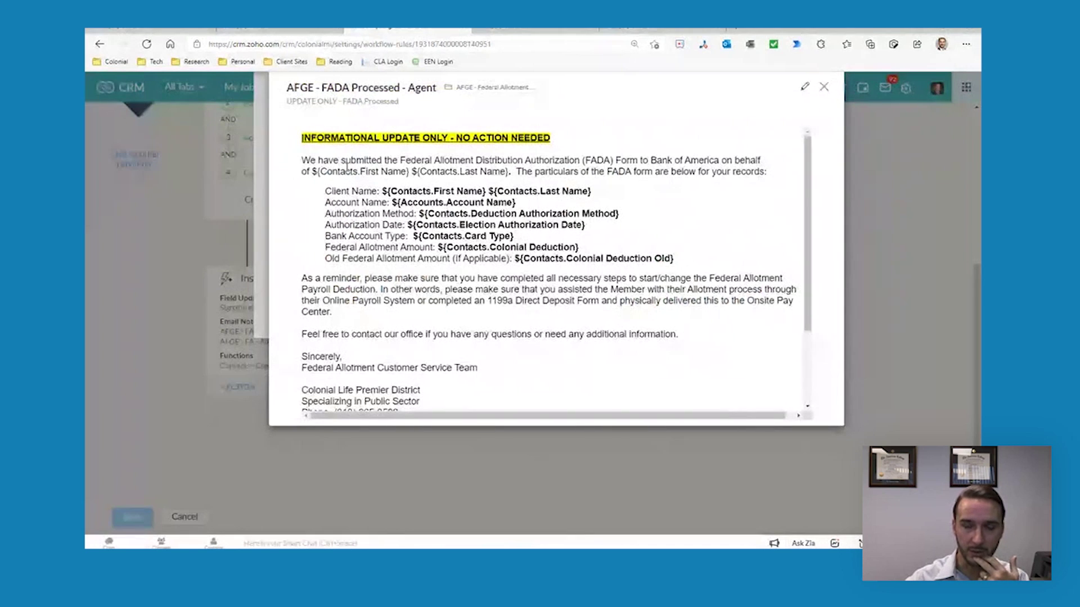
scroll(391, 294, "down", 1)
scroll(327, 173, "up", 1)
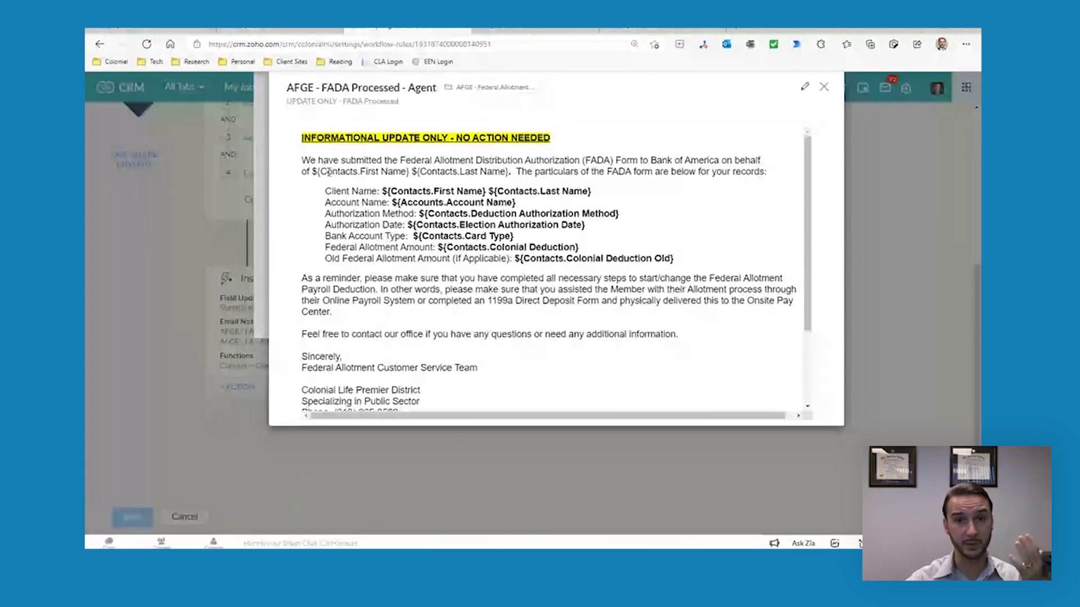
left_click_drag(314, 139, 382, 225)
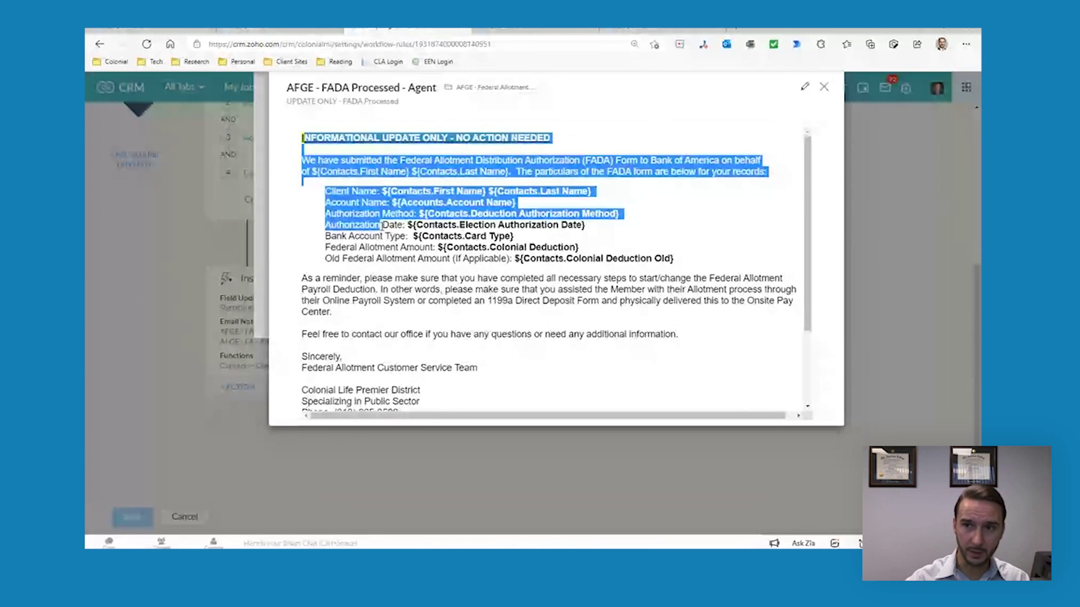
left_click(382, 225)
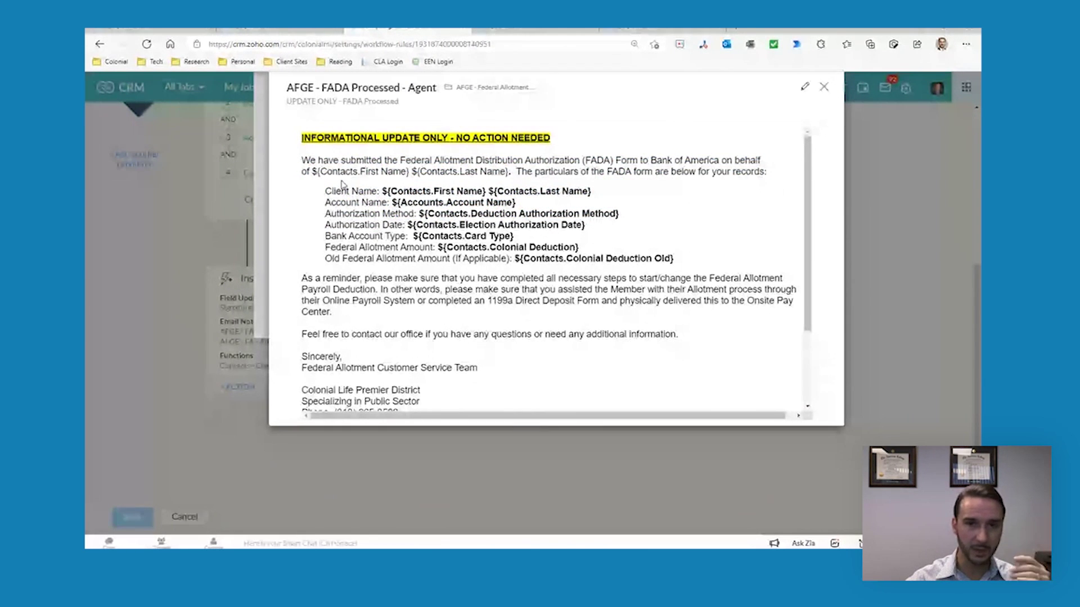
scroll(413, 240, "down", 1)
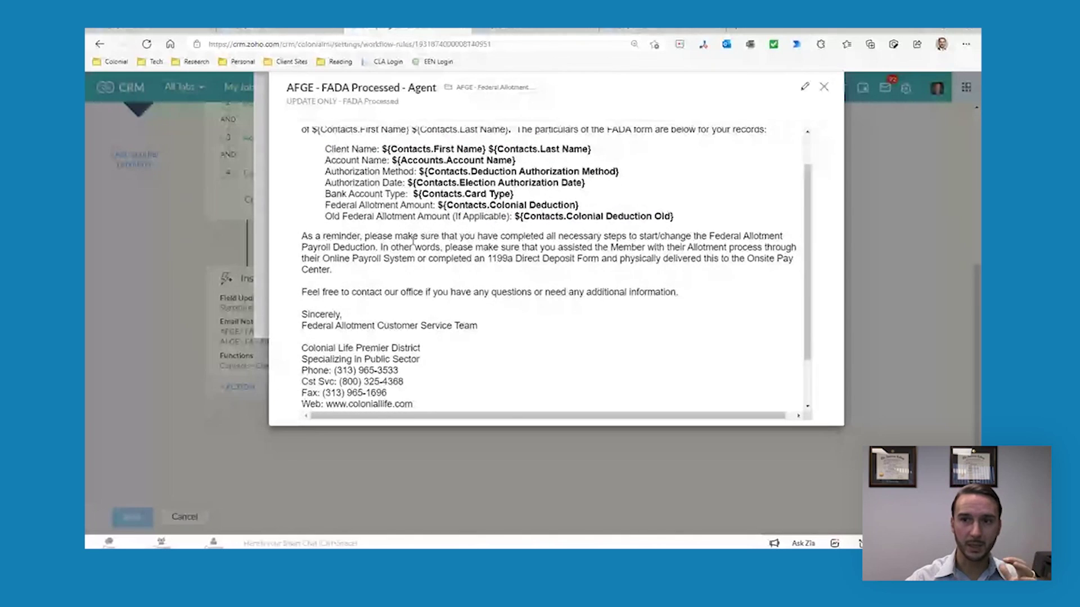
scroll(413, 241, "up", 1)
scroll(411, 261, "down", 1)
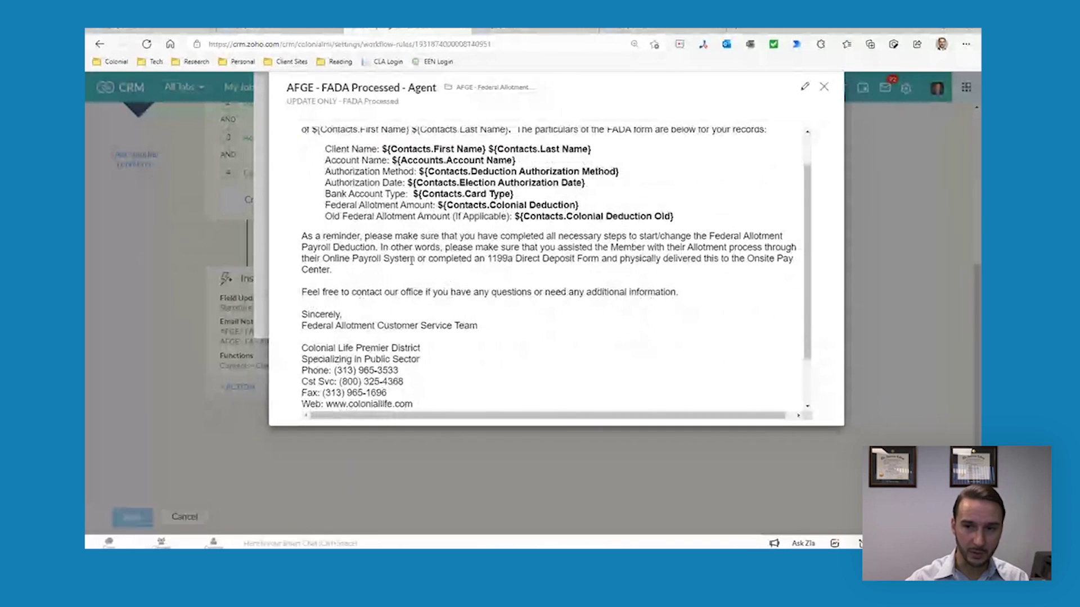
scroll(411, 261, "down", 1)
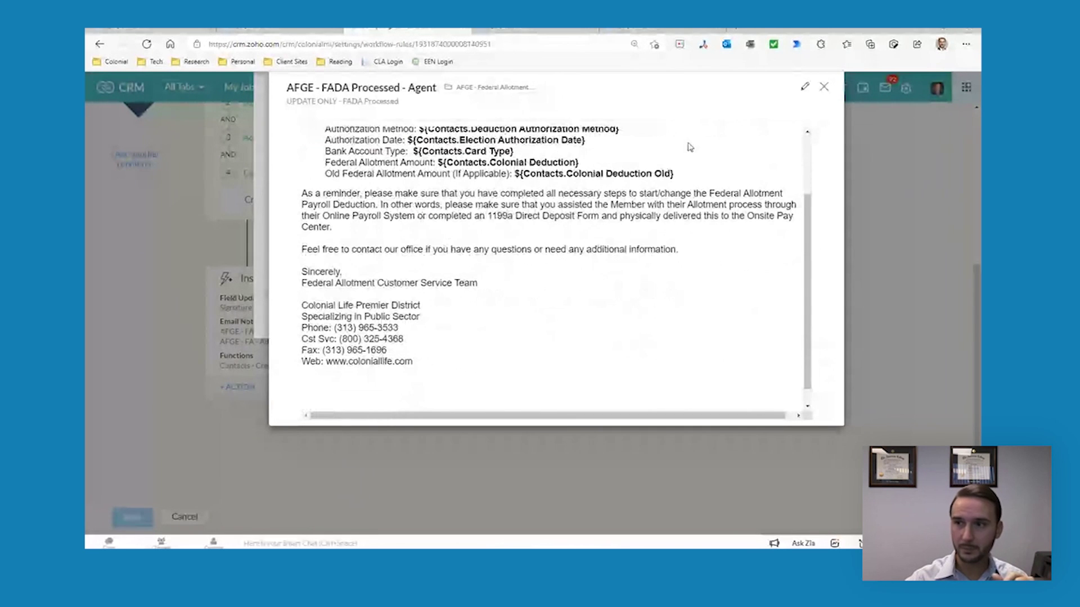
left_click(823, 90)
left_click(674, 316)
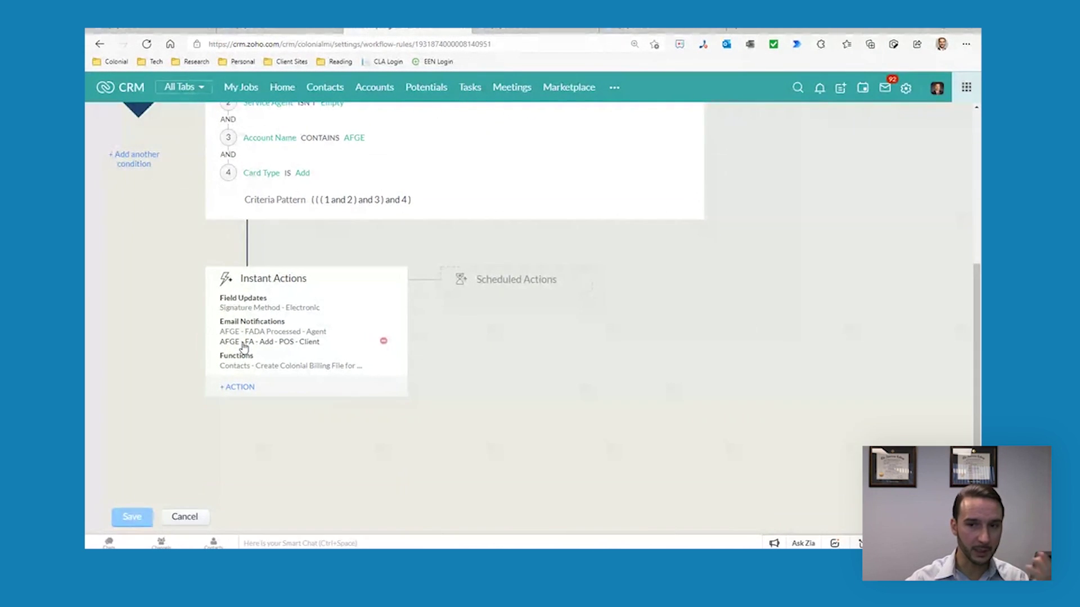
Open the AFGE - FA - Add - POS - Client notification, preview its template including the Benefit Counselor details, and close without saving
left_click(243, 342)
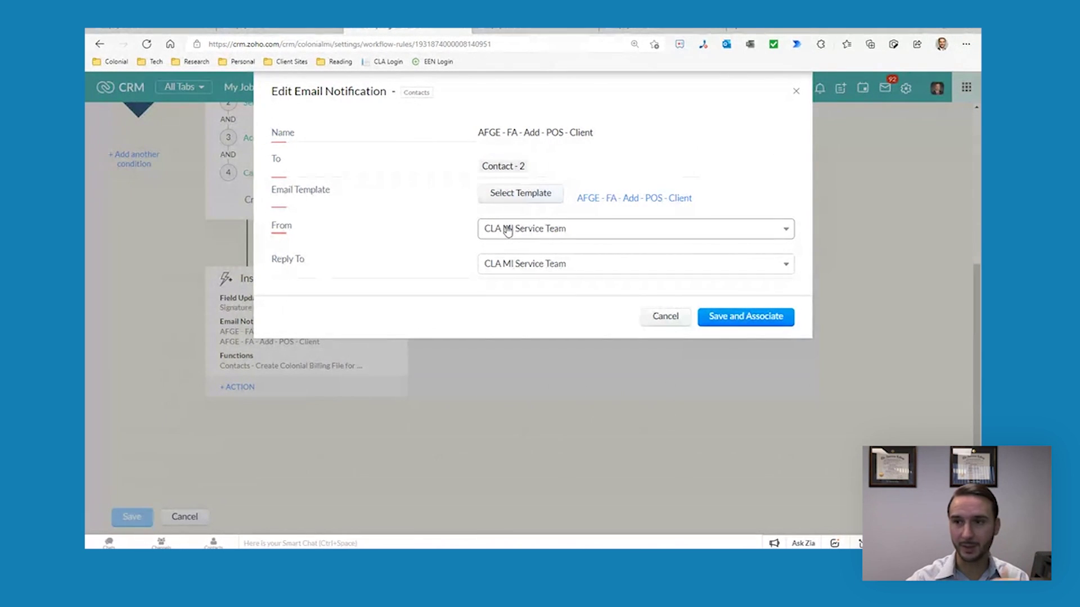
left_click(617, 200)
scroll(457, 213, "down", 2)
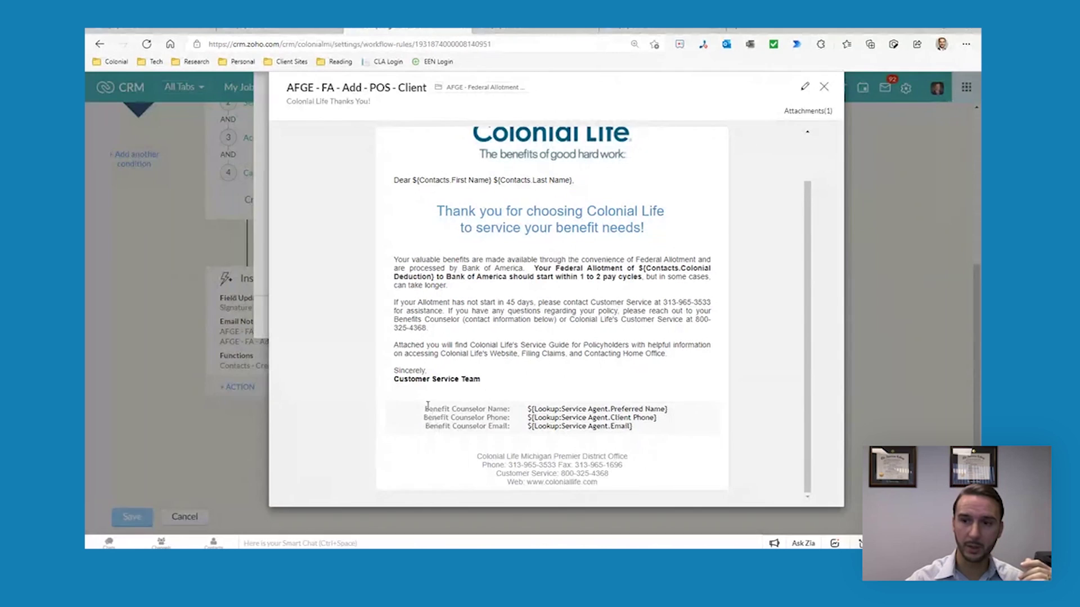
left_click_drag(425, 406, 609, 448)
left_click(643, 444)
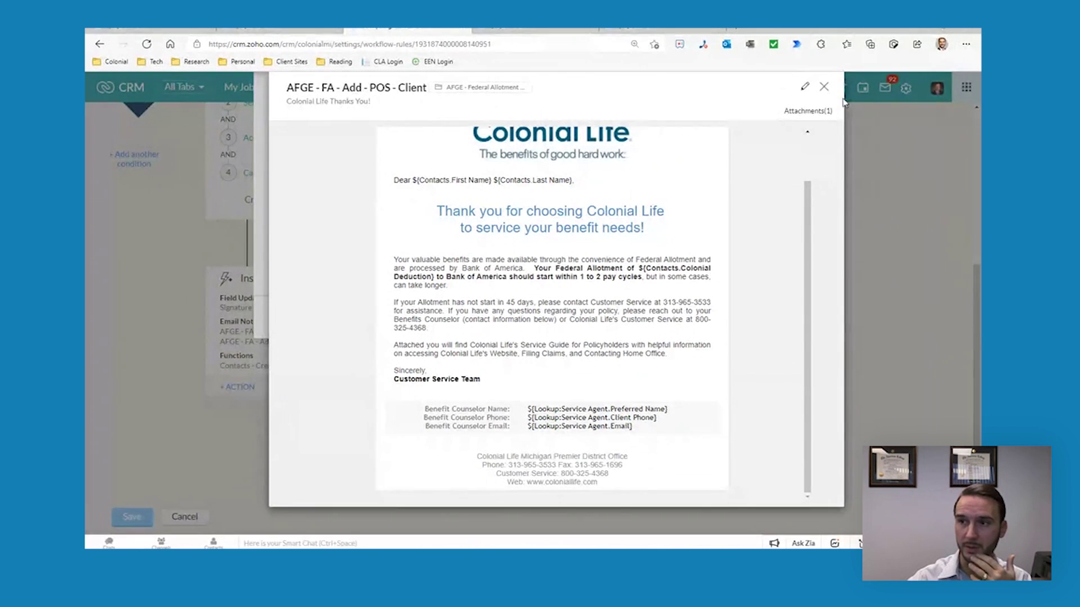
left_click(824, 87)
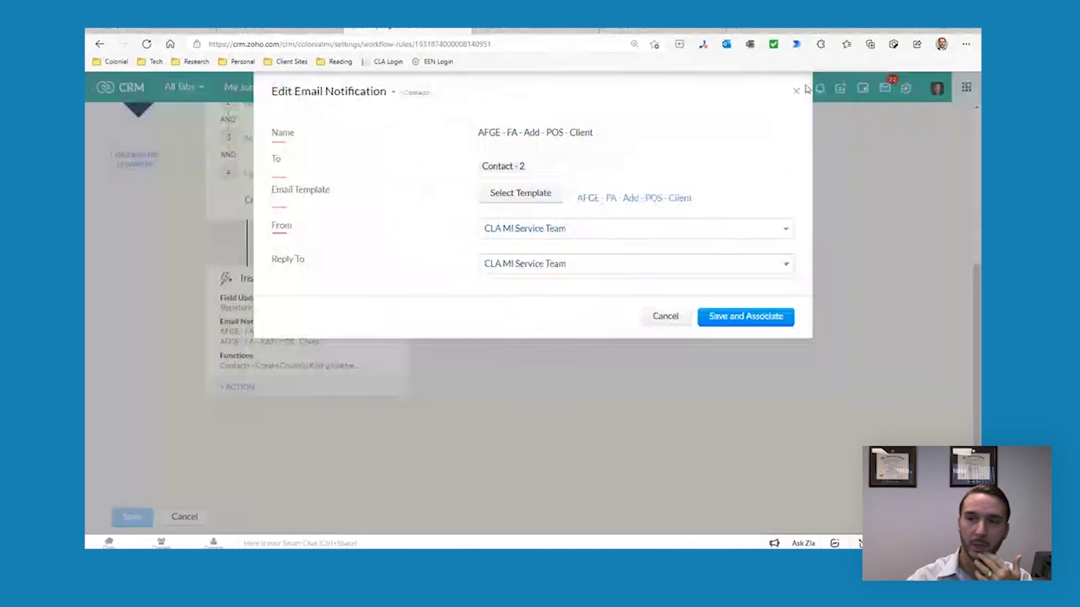
left_click(659, 318)
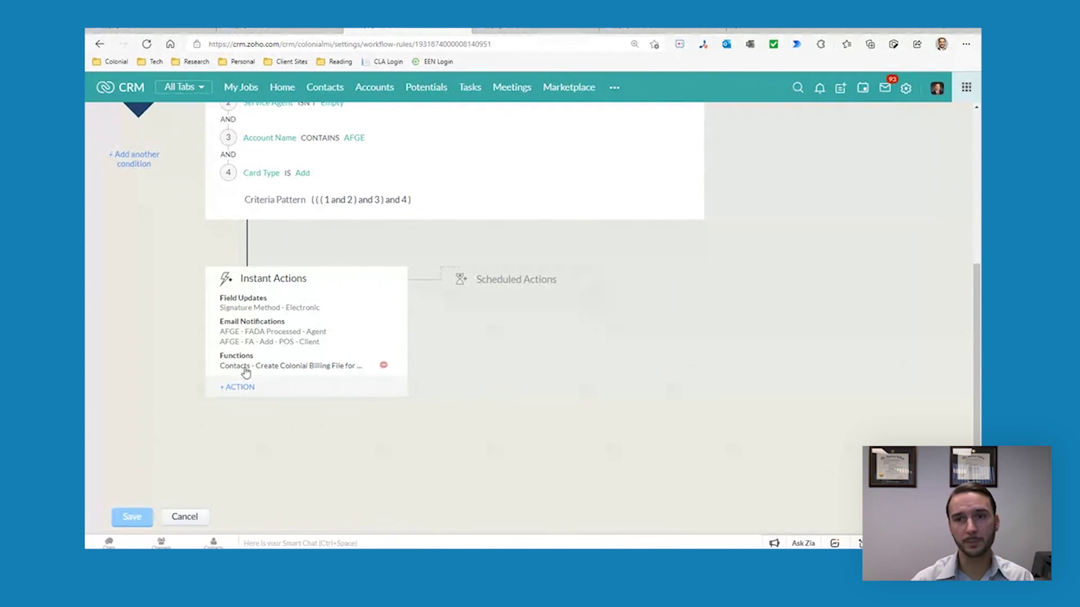
Switch to the AFGE - 45 Day - FA - Add - Reminder rule and examine its conditions, instant actions and email statistics
scroll(268, 241, "up", 5)
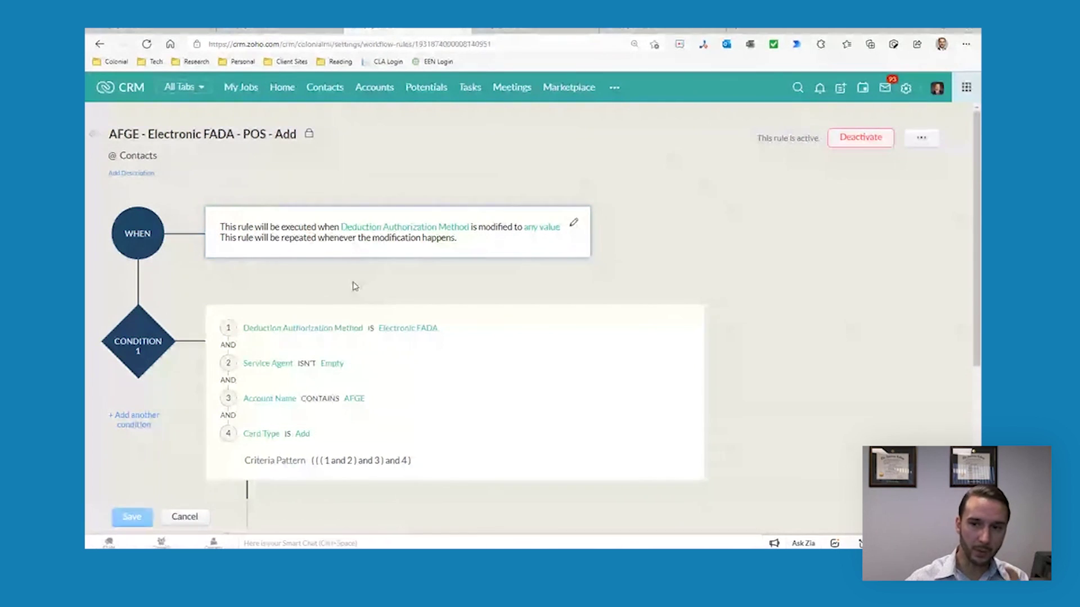
left_click(498, 32)
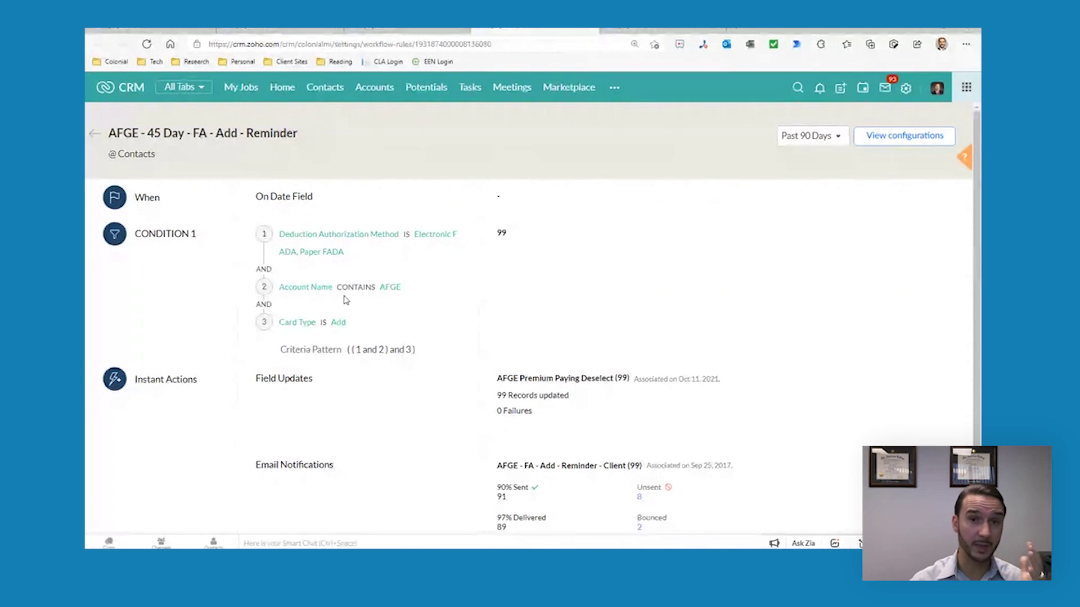
scroll(344, 318, "down", 2)
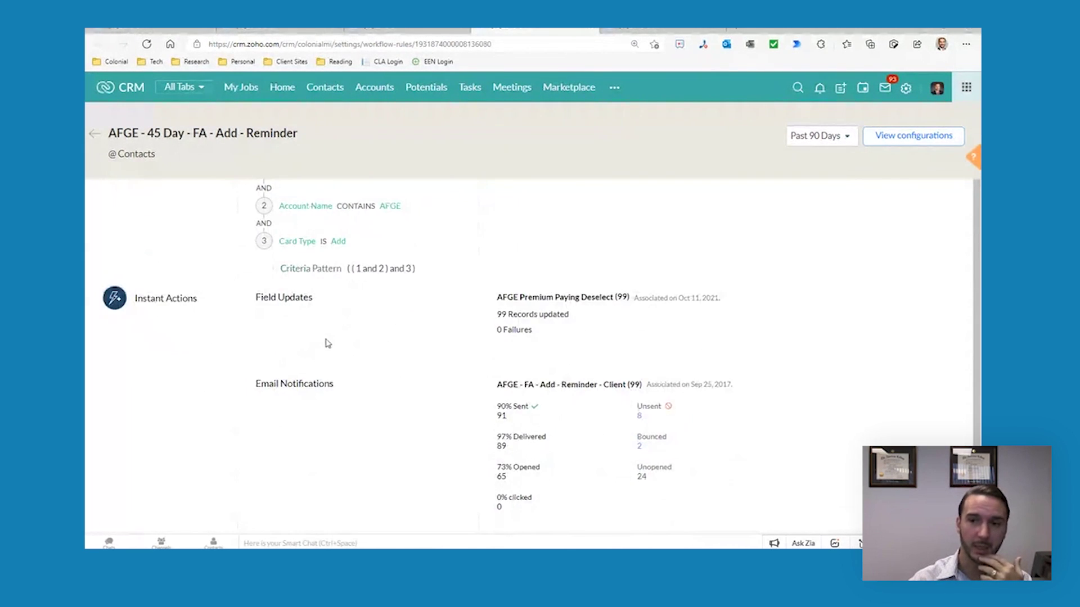
scroll(320, 332, "up", 2)
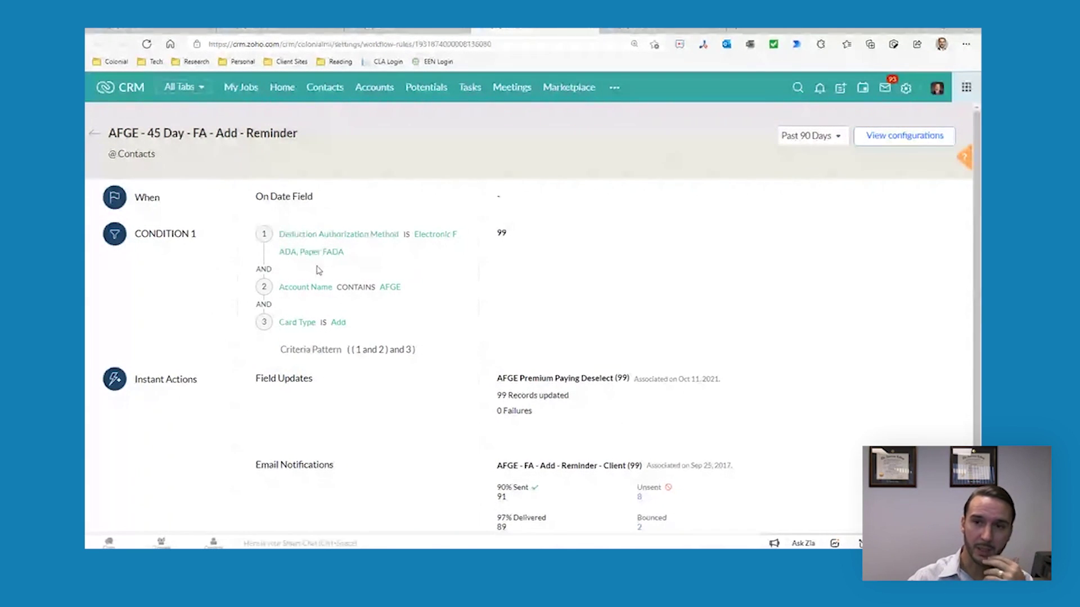
Open the 45-day reminder rule's configuration and review its date-based trigger, criteria and instant actions
left_click(895, 138)
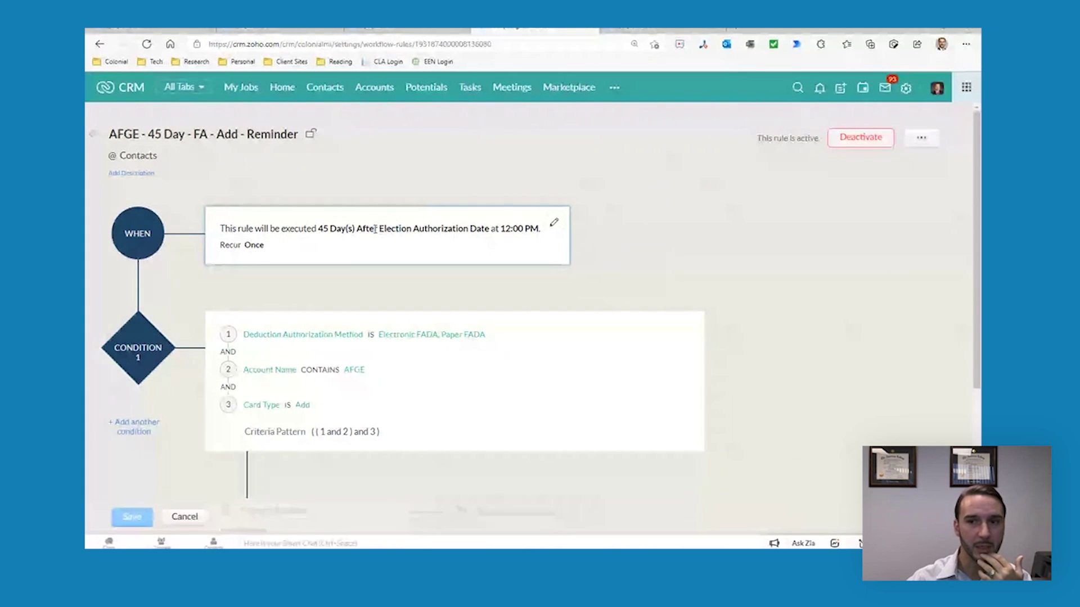
scroll(253, 217, "down", 1)
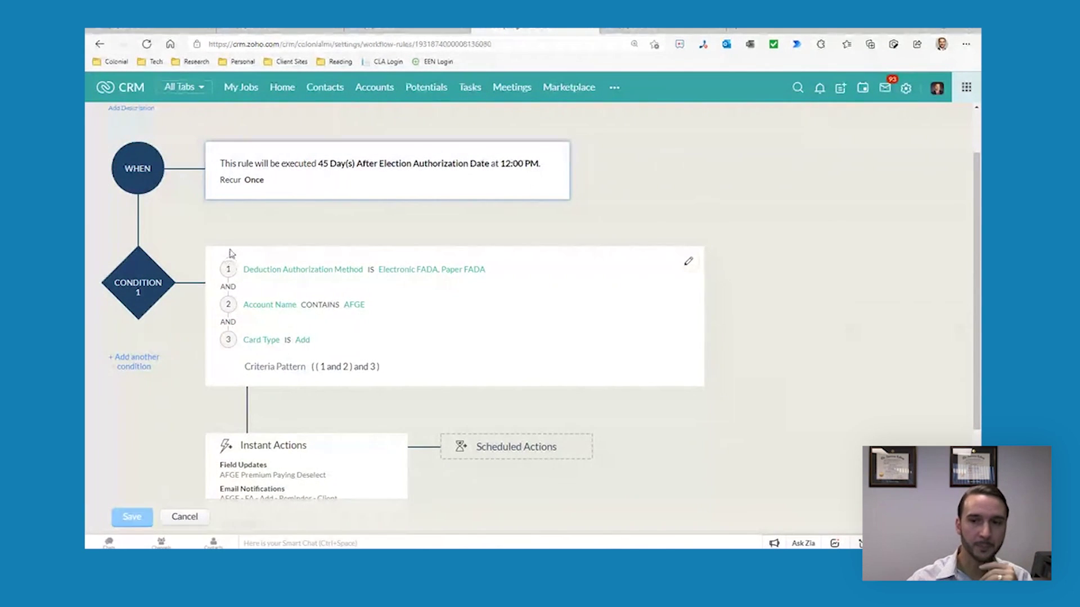
scroll(249, 238, "down", 1)
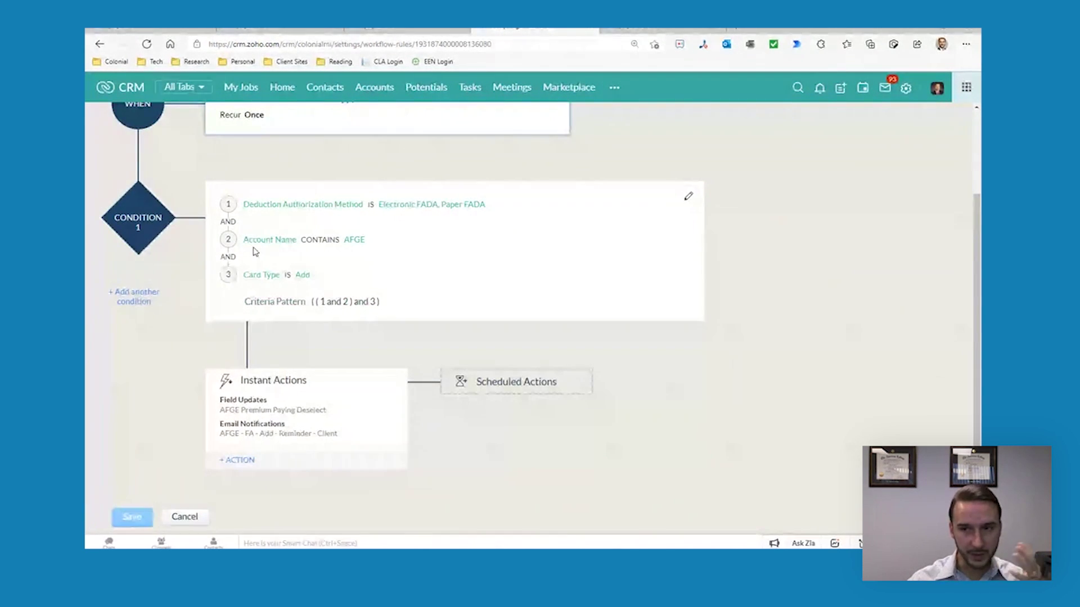
scroll(265, 257, "up", 1)
scroll(264, 257, "down", 1)
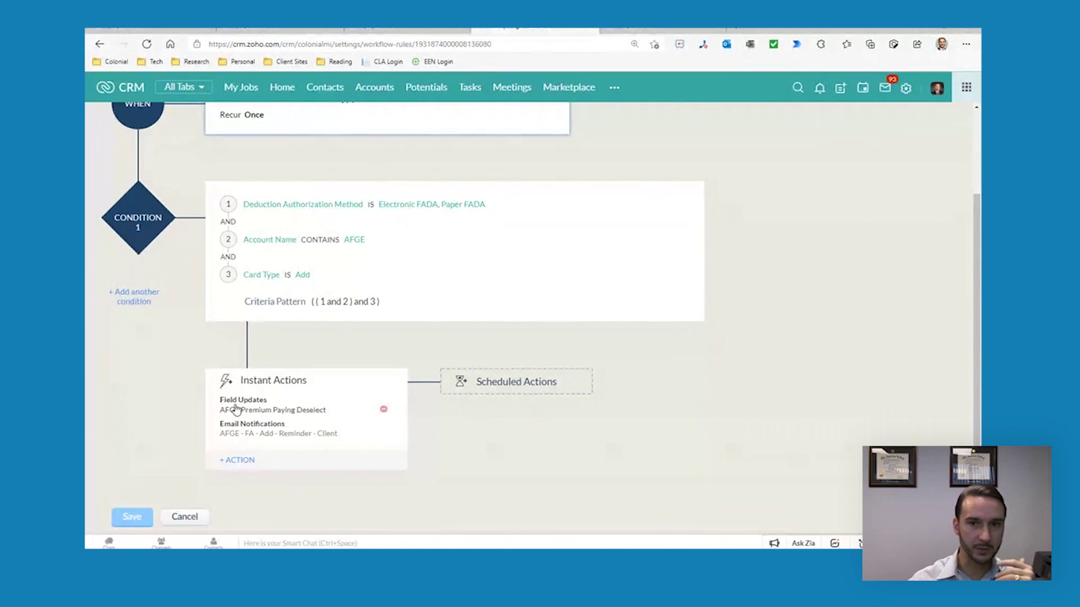
Open the AFGE - FA - Add - Reminder - Client notification, preview its email template and attachment list, and close the preview
left_click(269, 436)
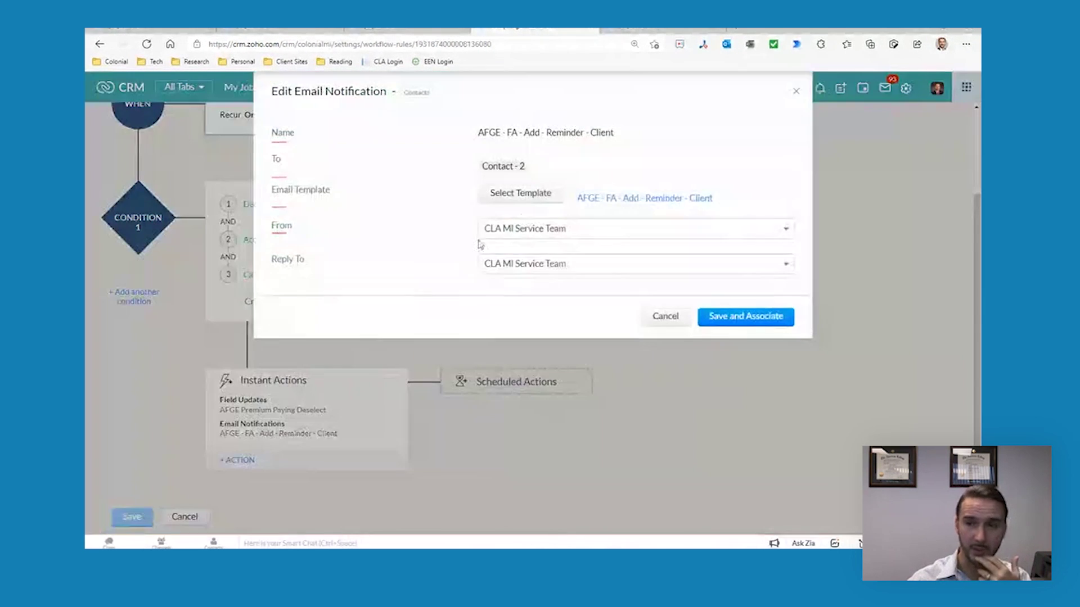
left_click(617, 203)
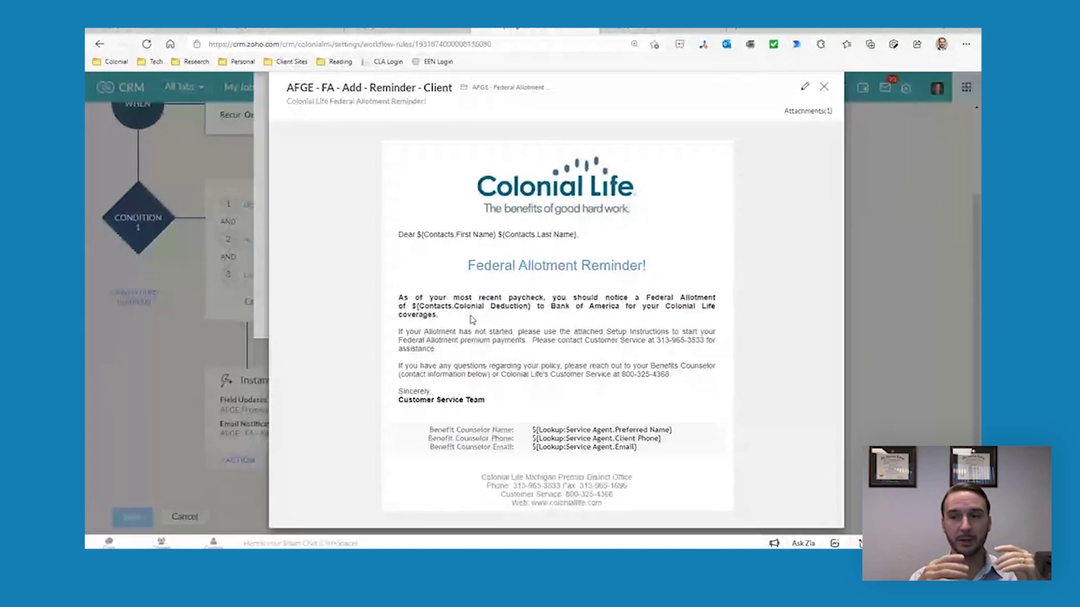
left_click(799, 112)
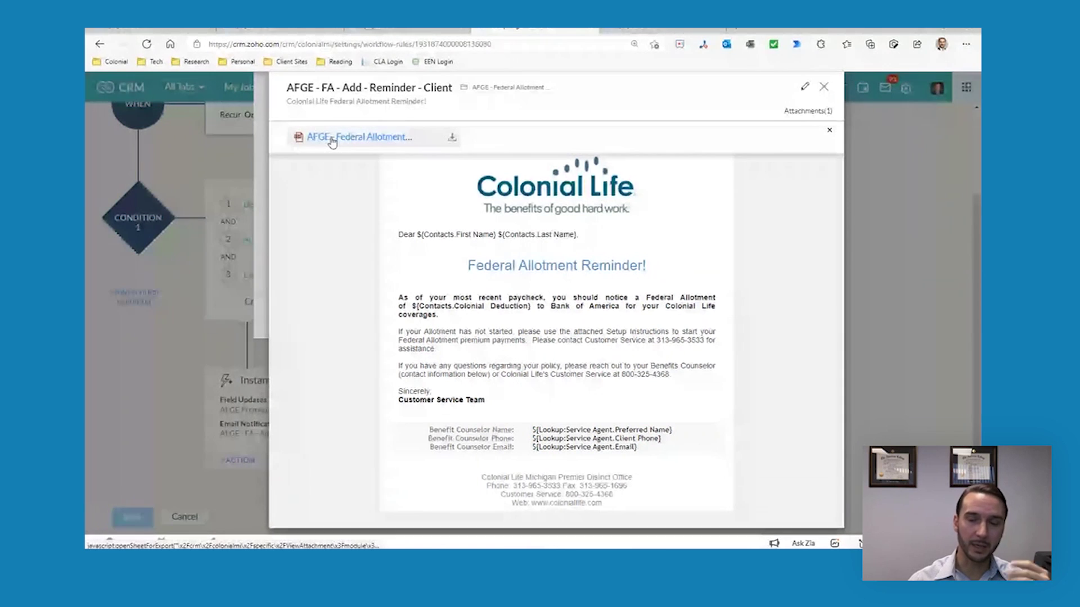
left_click_drag(331, 140, 427, 196)
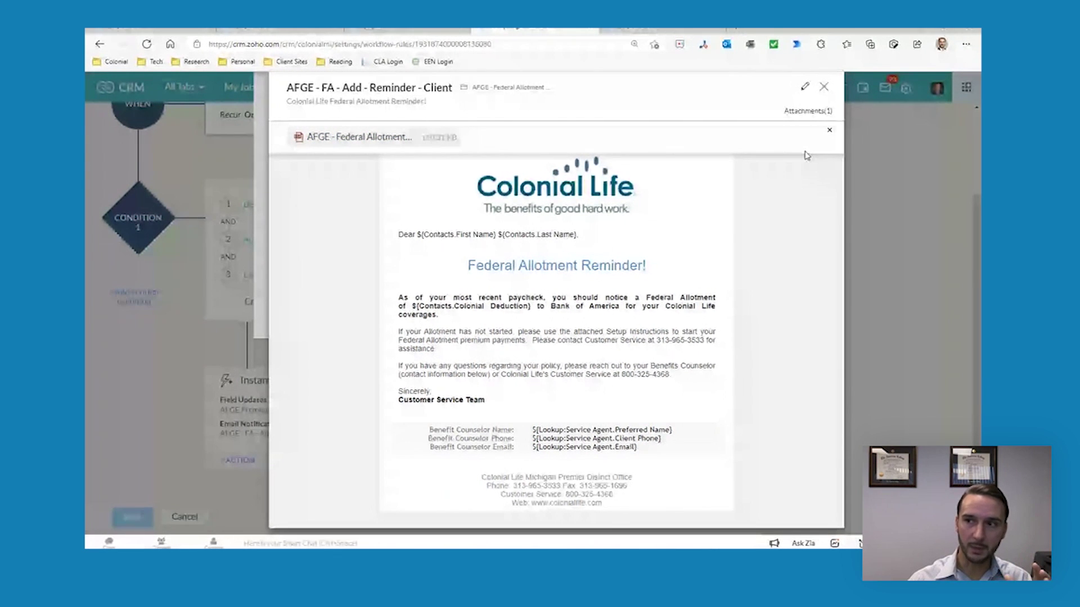
left_click(823, 86)
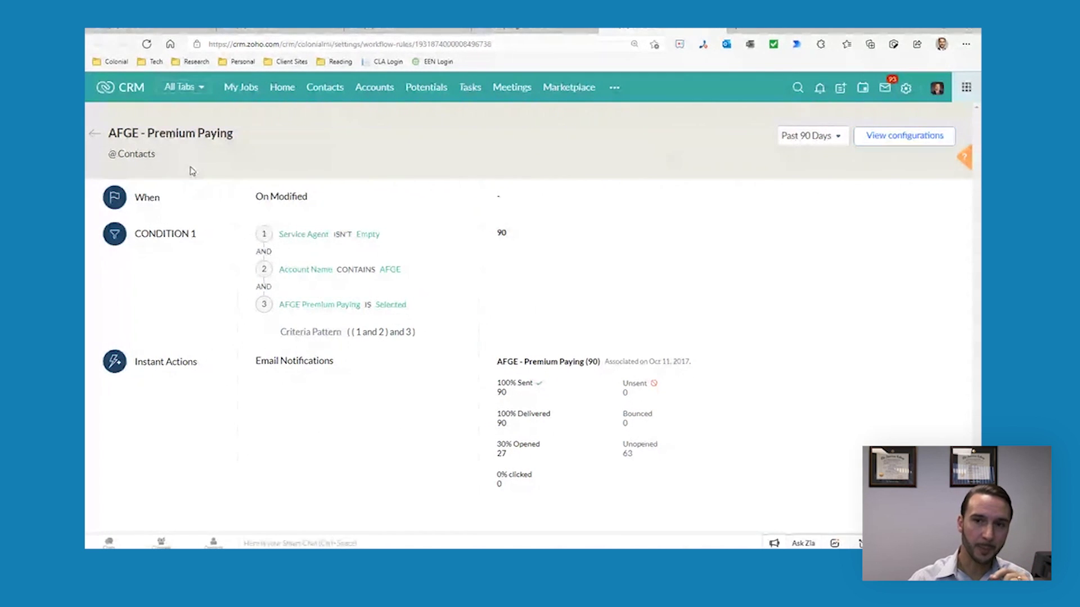
Open the locked AFGE - Premium Paying rule's configuration for editing and review its trigger, criteria and instant action
left_click(882, 142)
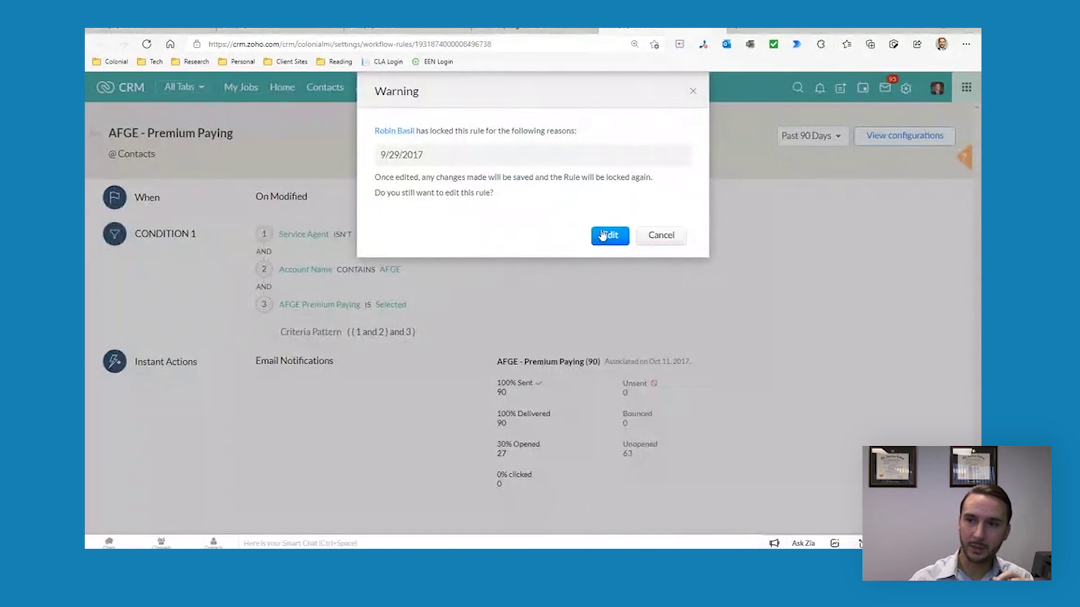
left_click(606, 235)
scroll(298, 214, "down", 1)
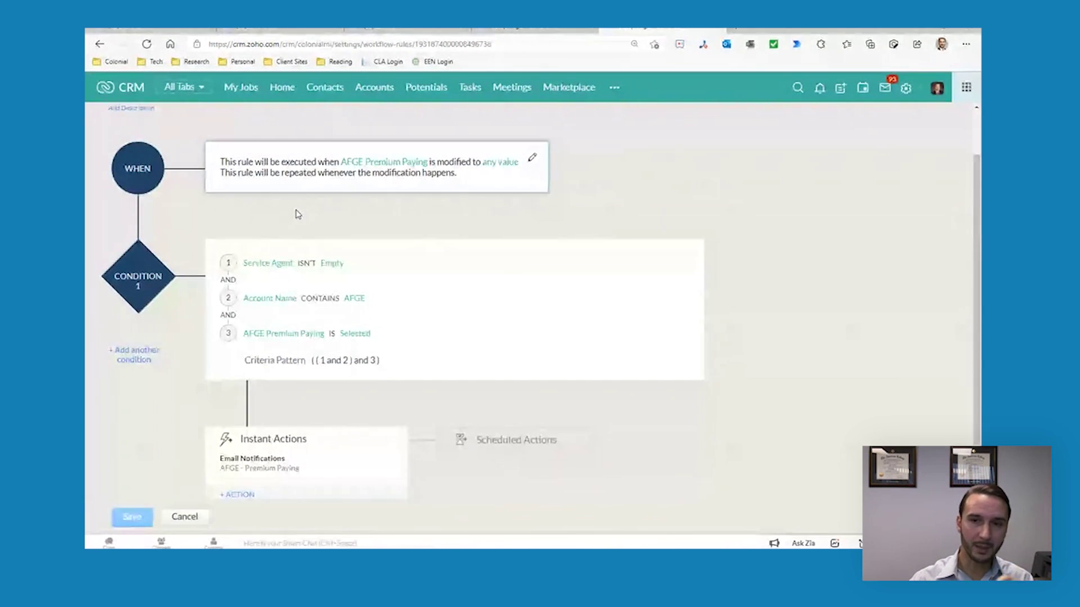
scroll(300, 214, "down", 1)
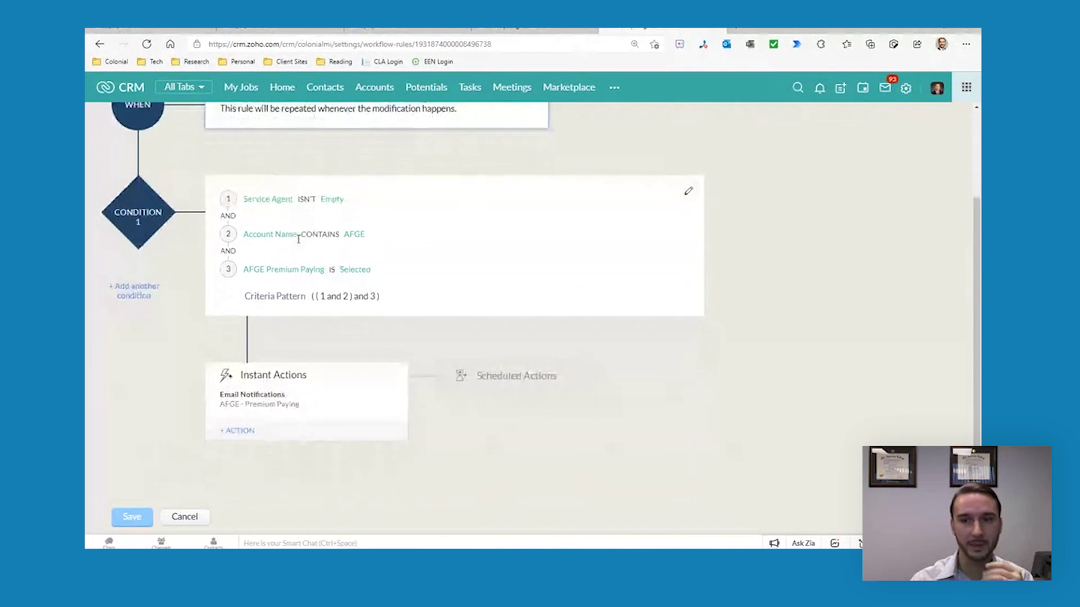
Open the AFGE - Premium Paying email notification, preview its Agent Notice template and merge fields, and close the preview
left_click(265, 404)
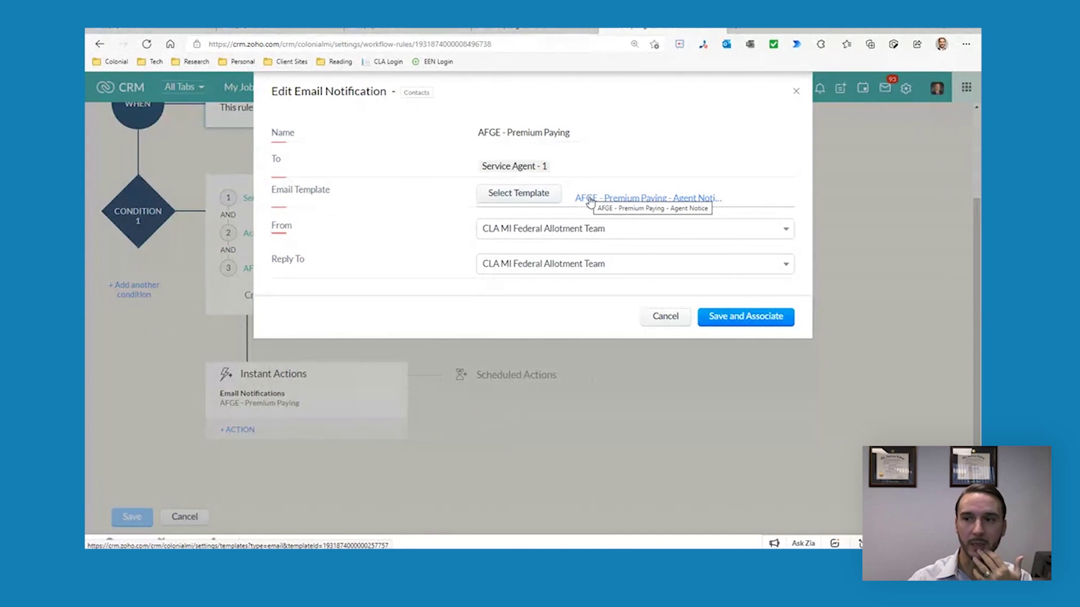
left_click(589, 199)
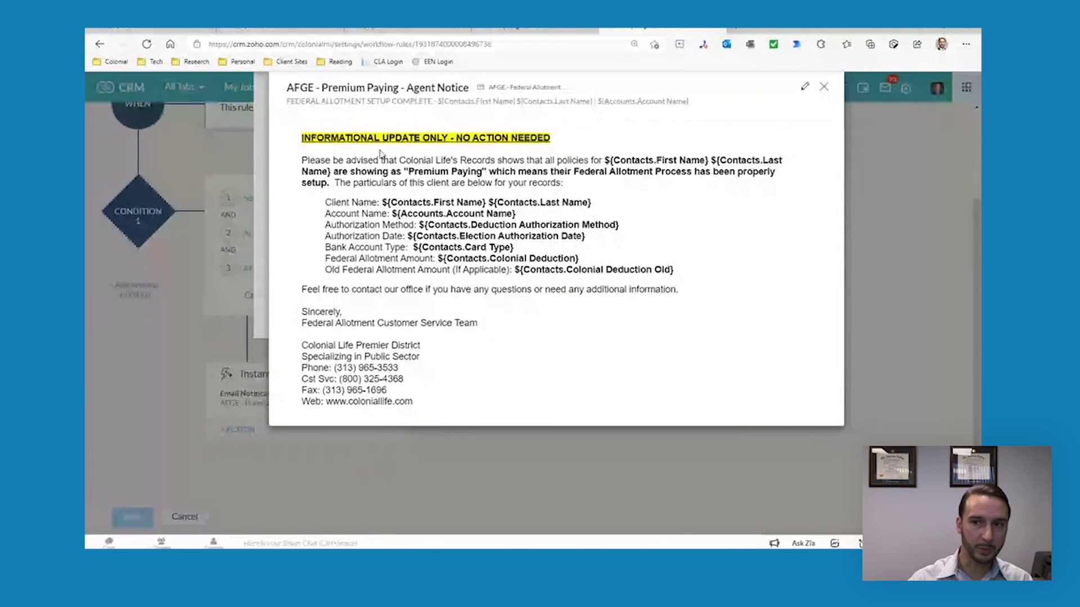
left_click(824, 89)
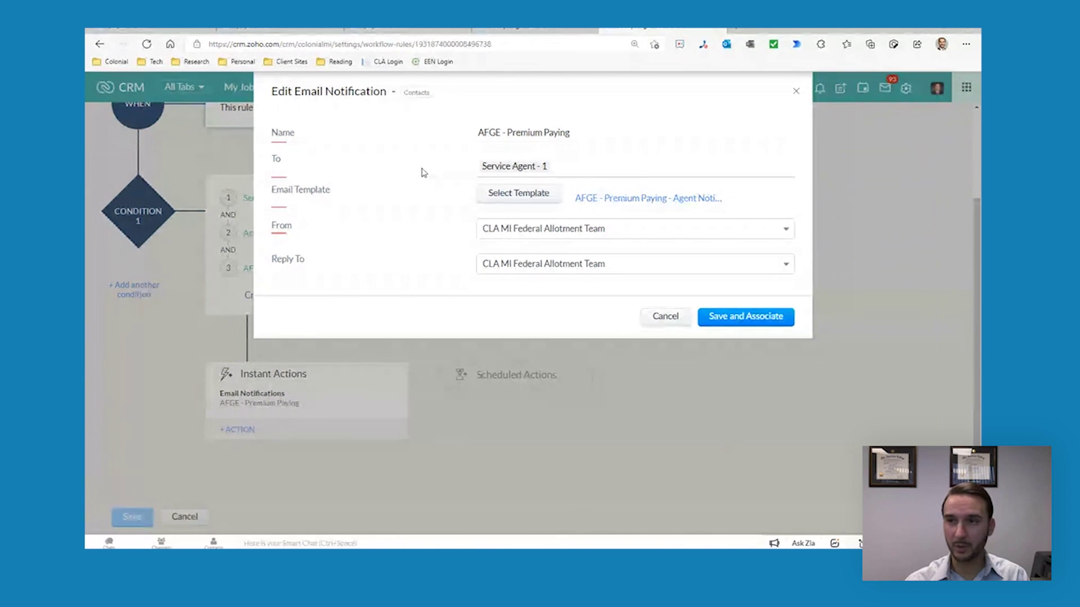
Review the organization email addresses and the sending domains' email authentication, and return to the AFGE - Electronic FADA - POS - Add rule
left_click(280, 30)
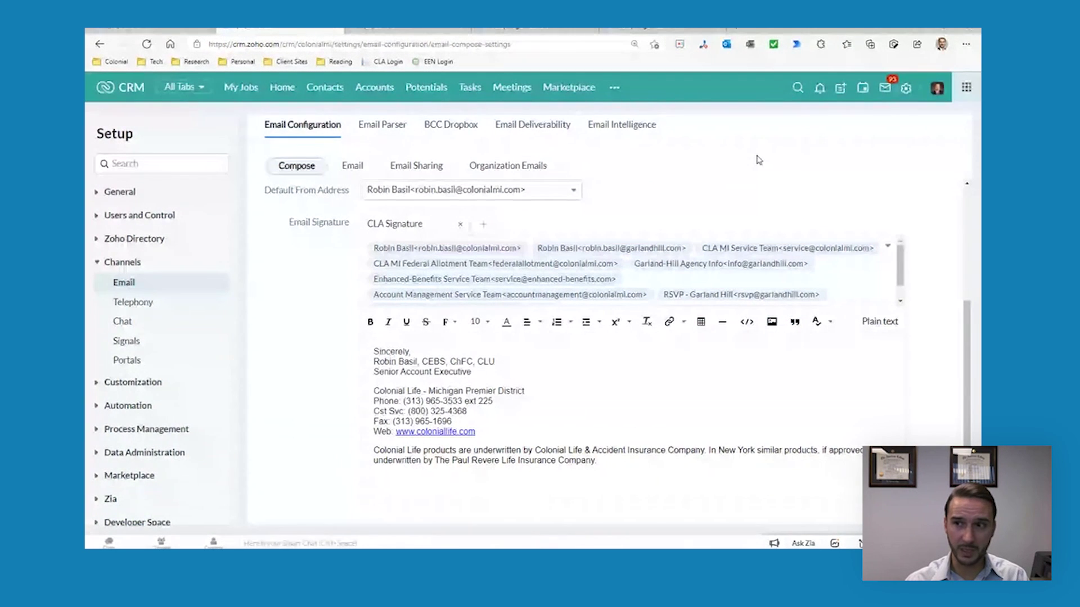
left_click(477, 168)
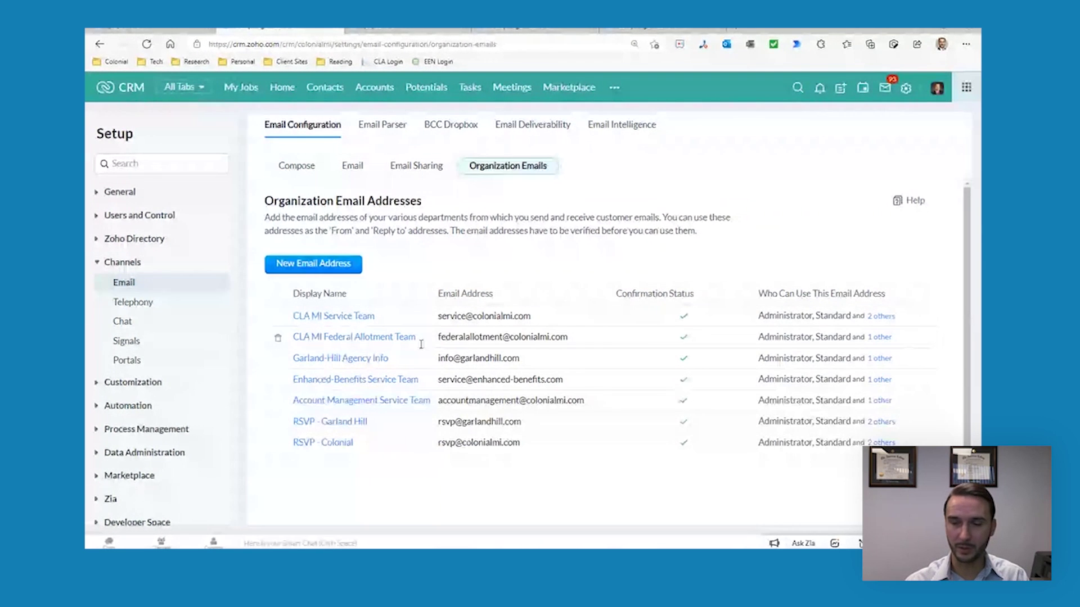
left_click(513, 124)
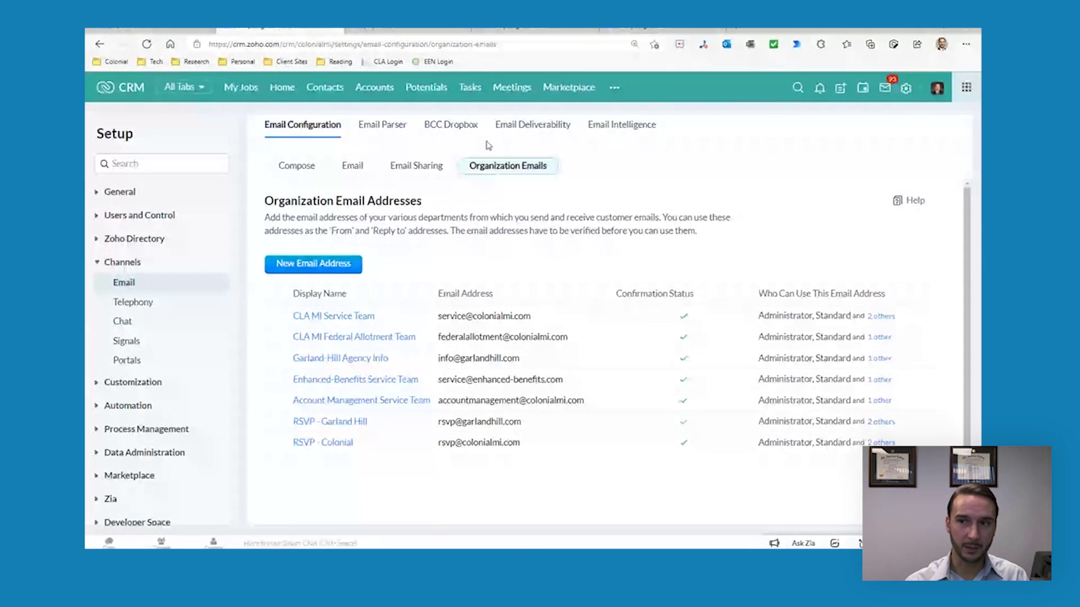
left_click_drag(294, 281, 332, 384)
left_click(436, 257)
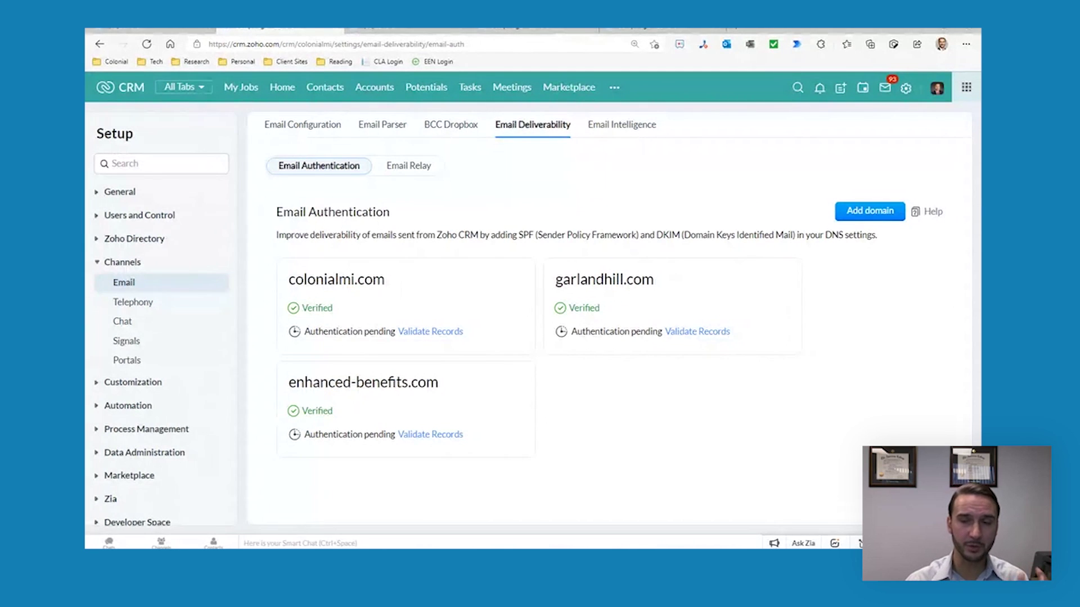
left_click(365, 29)
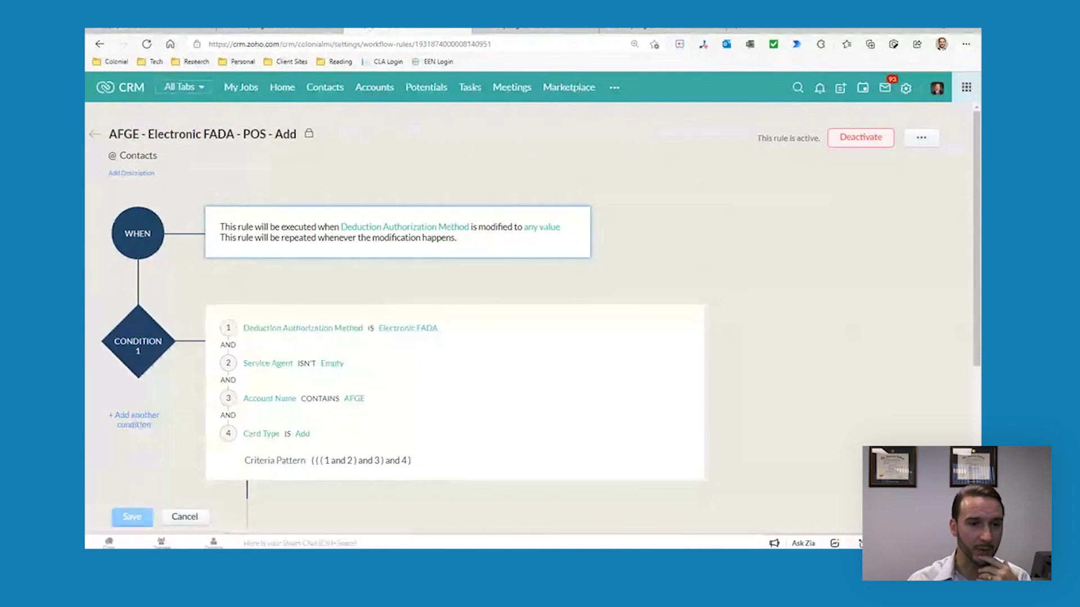